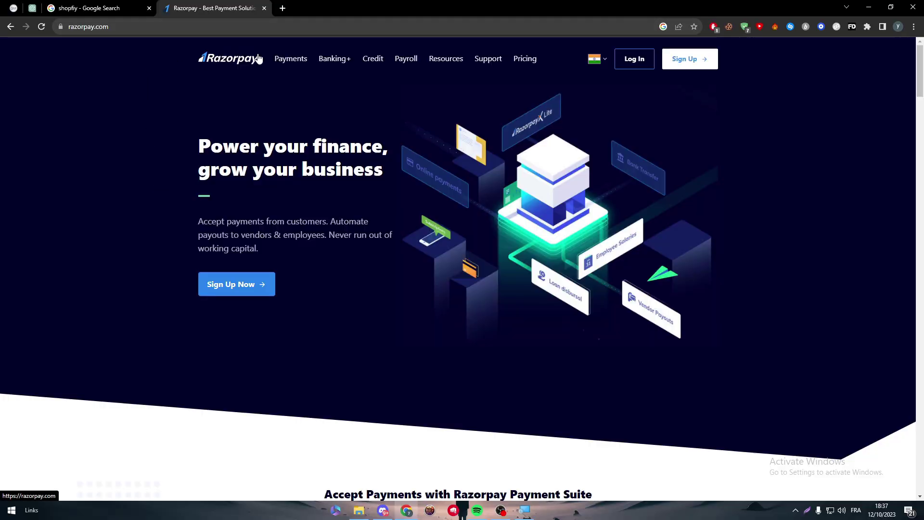
Step: Open the Shopify website from the search results and log in to the My Store admin
click(121, 7)
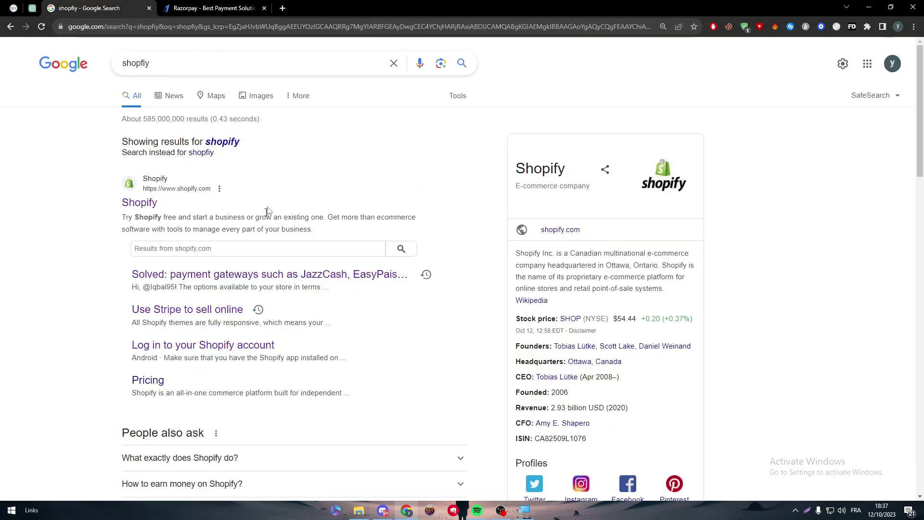
click(151, 210)
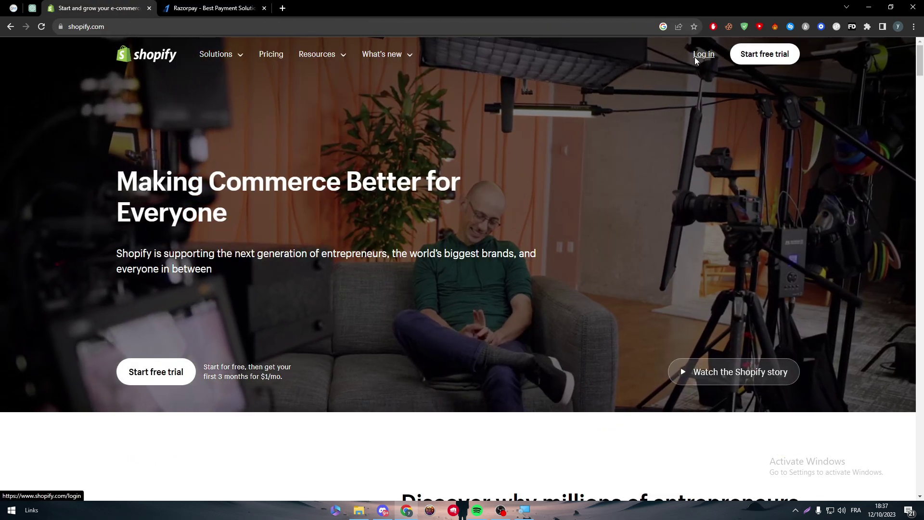
click(695, 56)
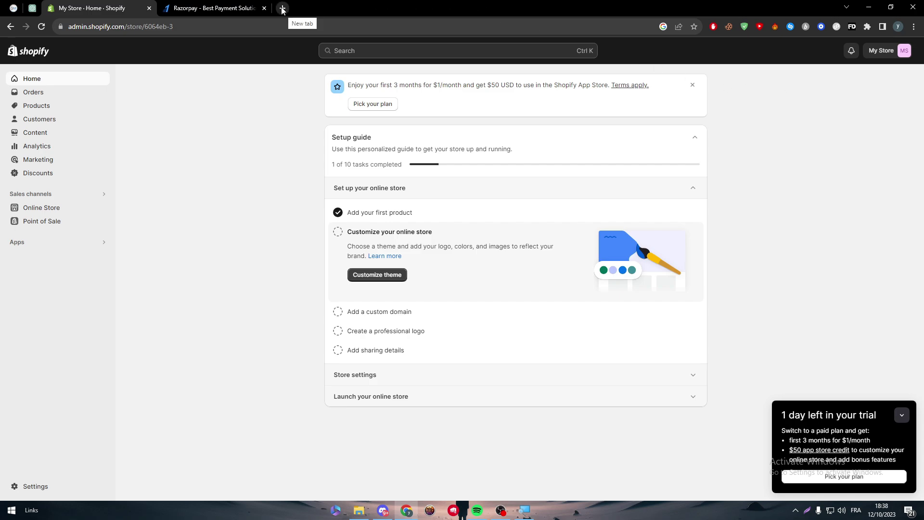
Step: In a new tab, search Google for 'shopify razorpay is accepted ?' and read the Razorpay snippet
click(282, 9)
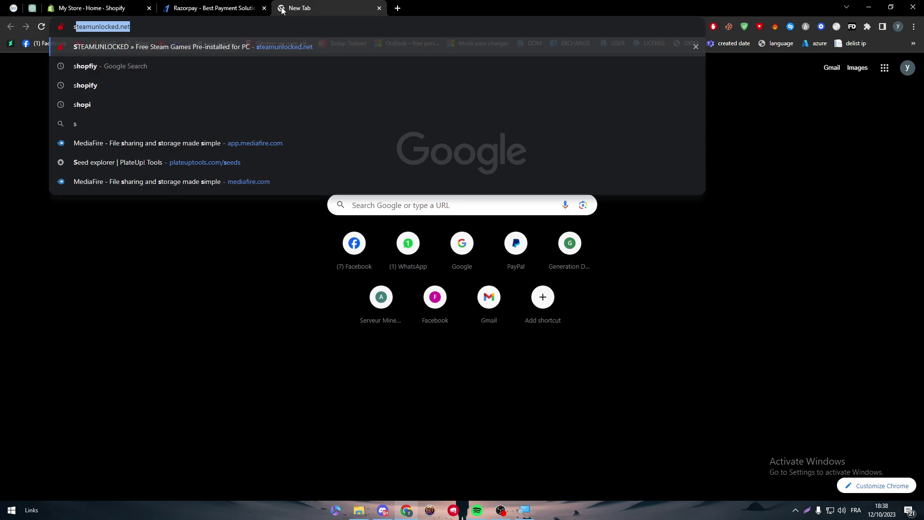
text(shopify )
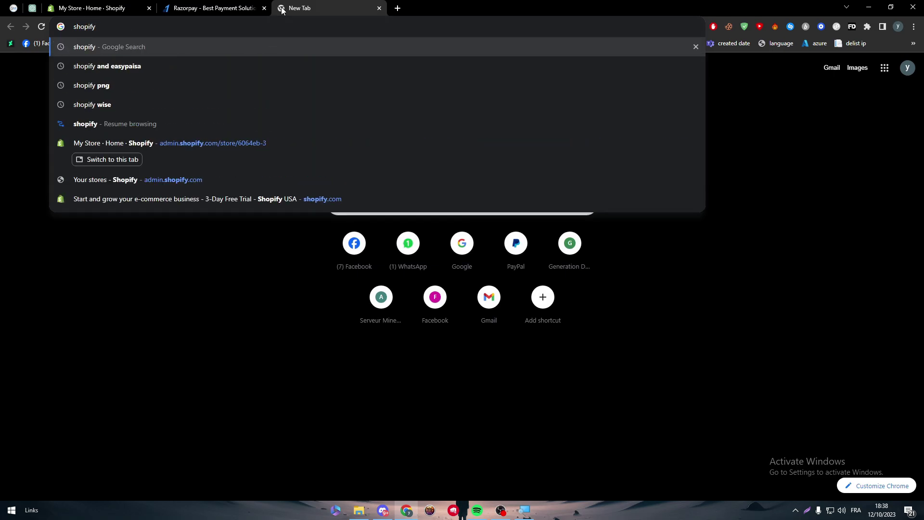
text(razor)
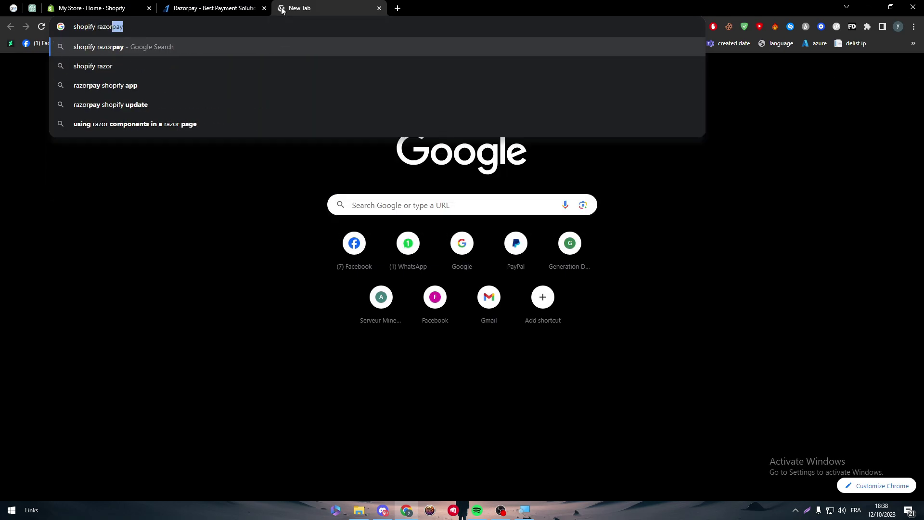
text(pay is accepted ?)
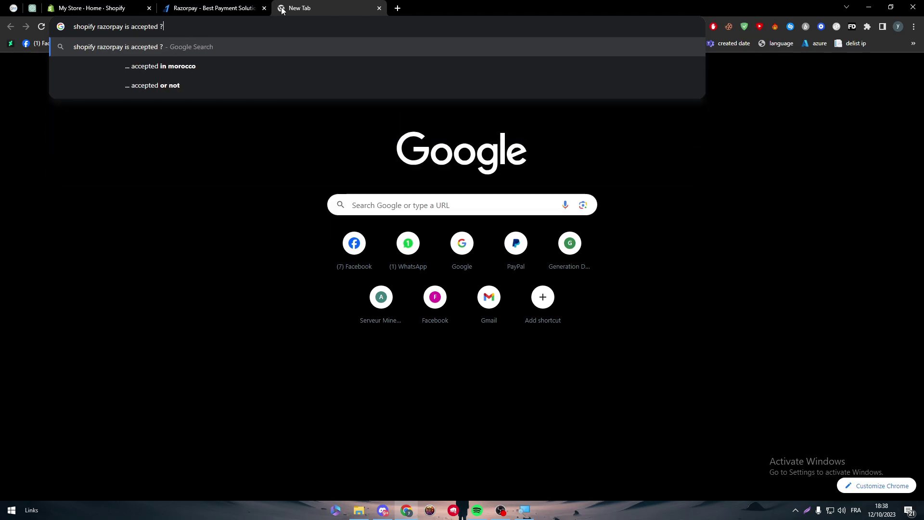
key(Return)
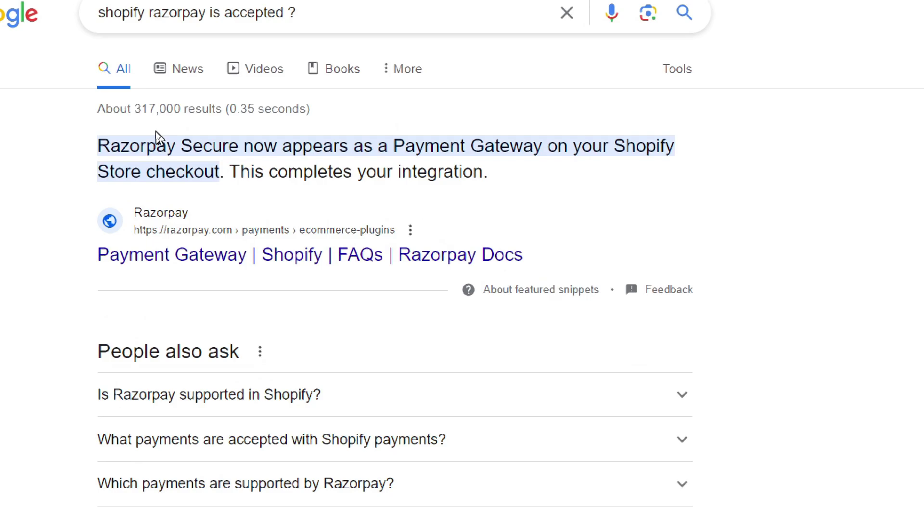
drag(609, 145, 715, 147)
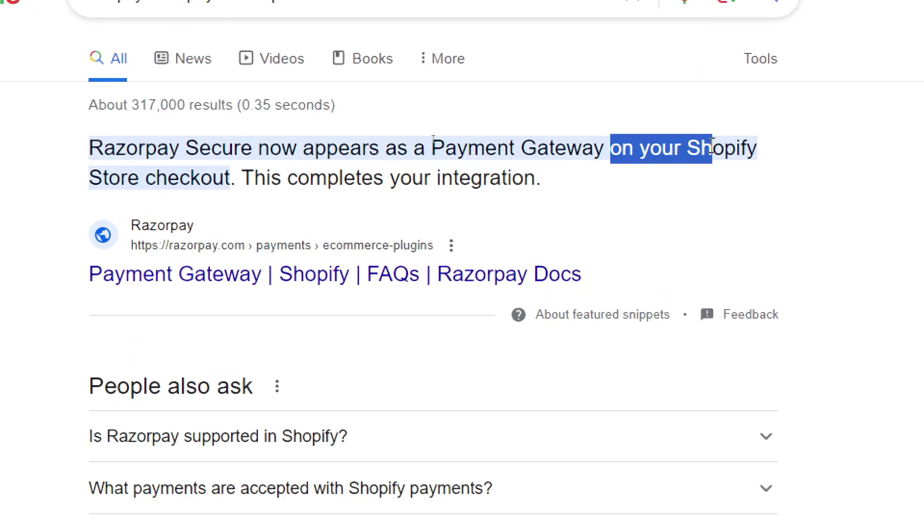
click(613, 175)
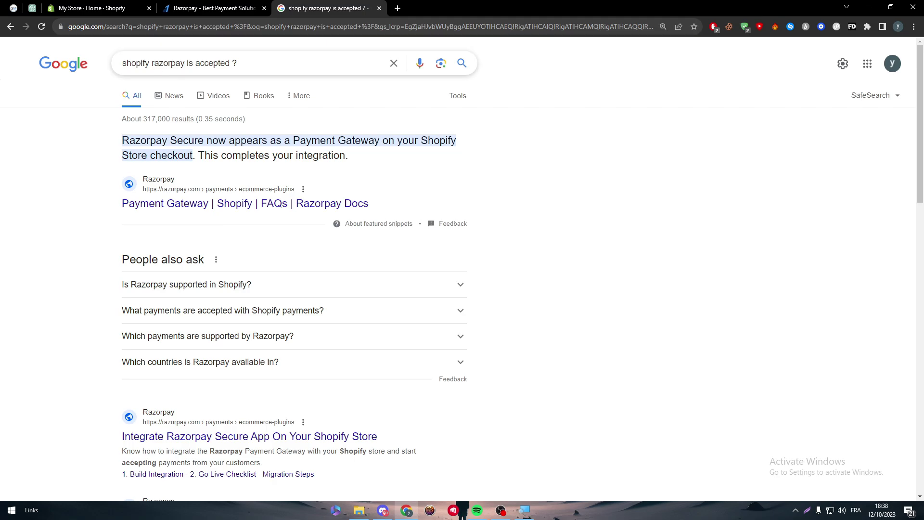
Step: Change the query to 'countries that razorpay is accepted ?' to see Razorpay's supported countries
double_click(135, 68)
key(BackSpace)
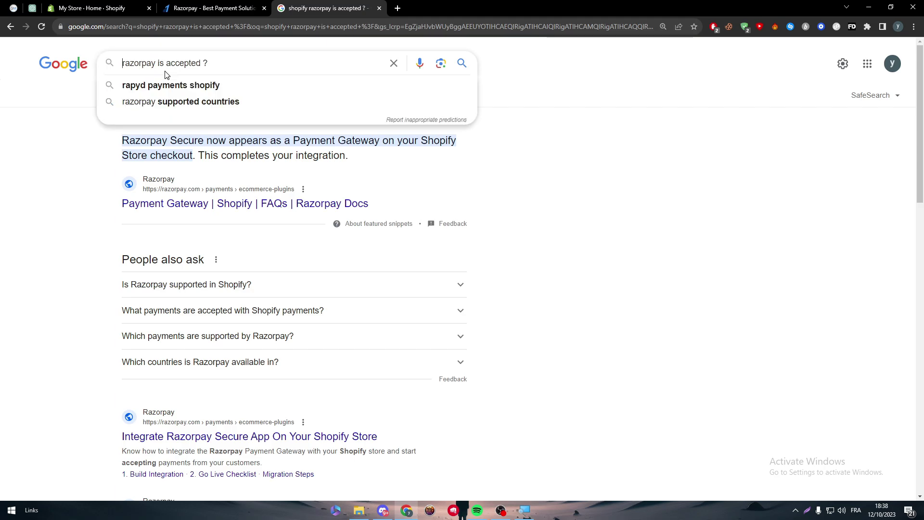
text(countrie)
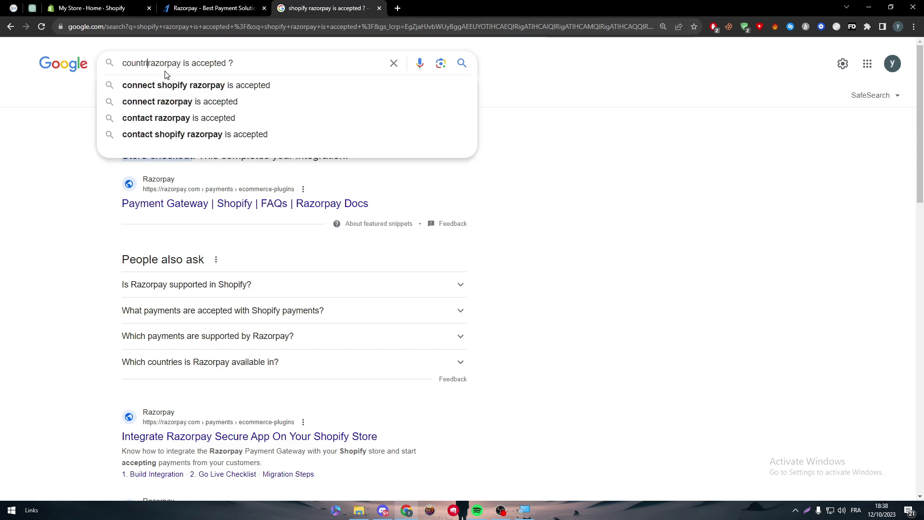
text(s that)
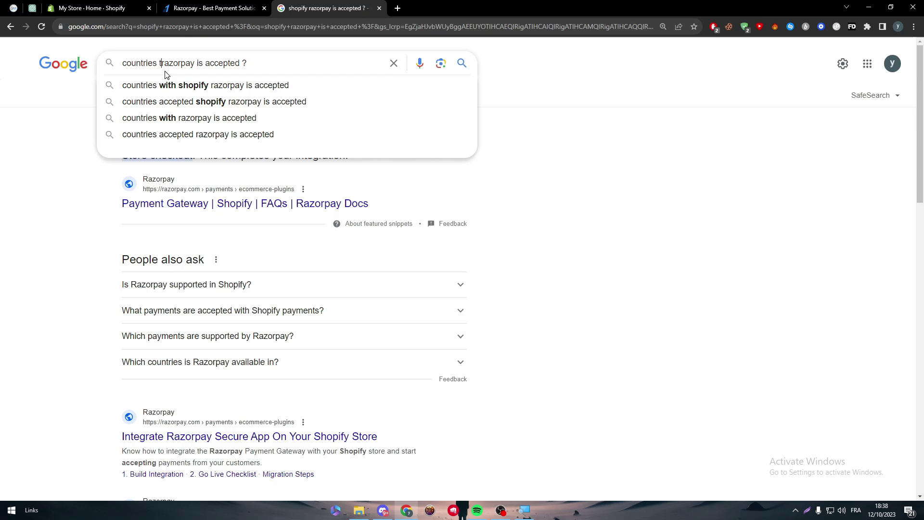
key(Return)
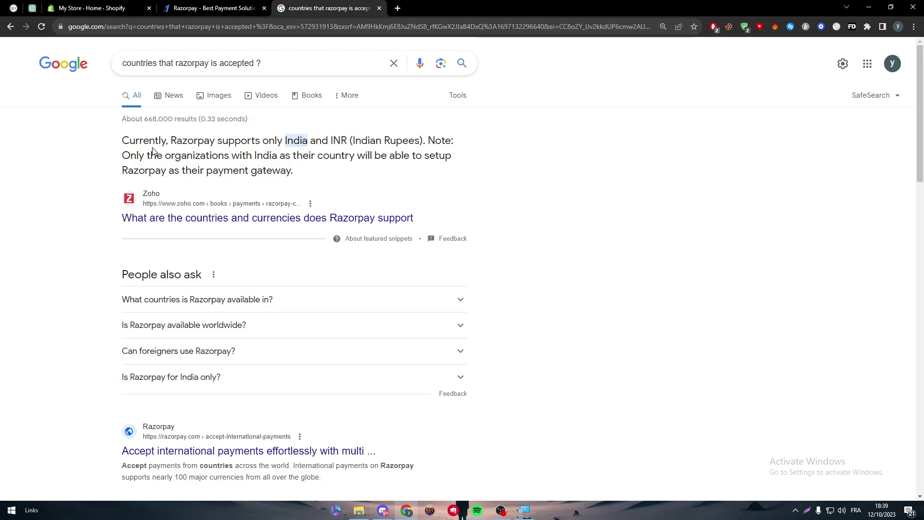
Step: From Apps > All recommended apps, search the App Store for 'razorpay' and open Razorpay Affordability Widget
click(120, 8)
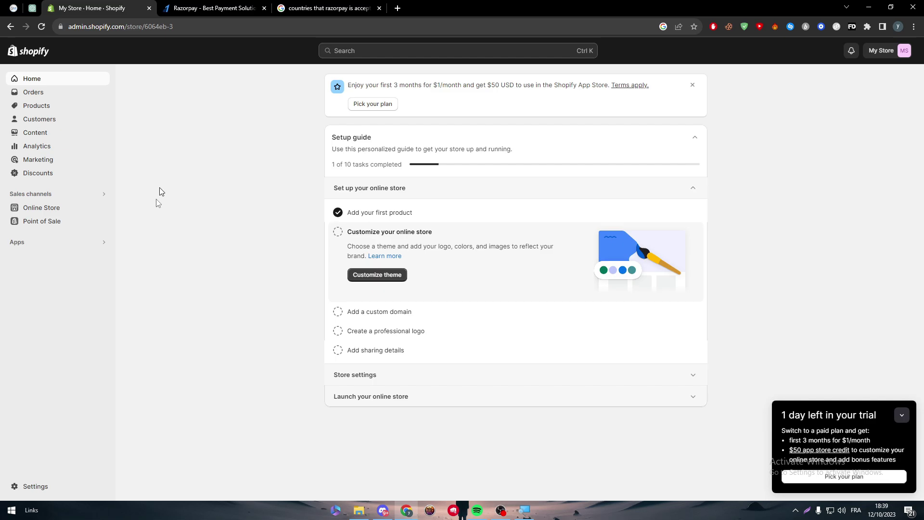
click(67, 249)
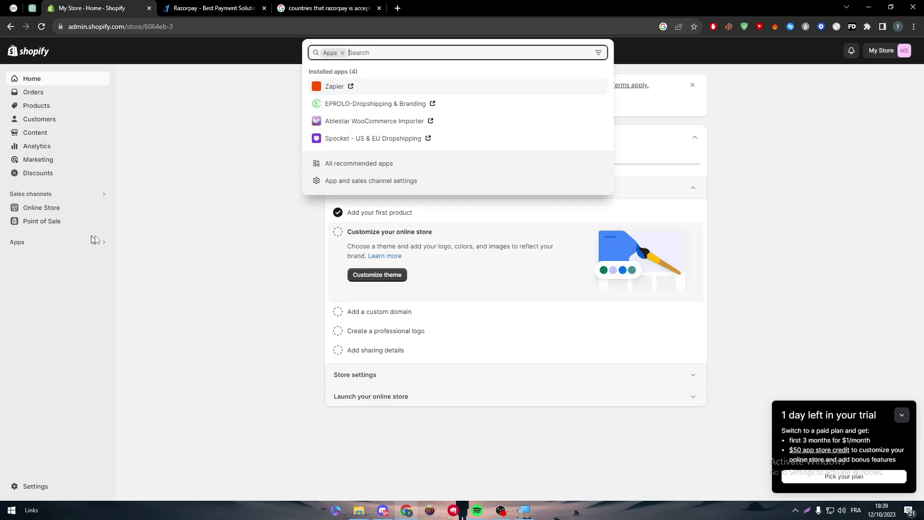
click(384, 163)
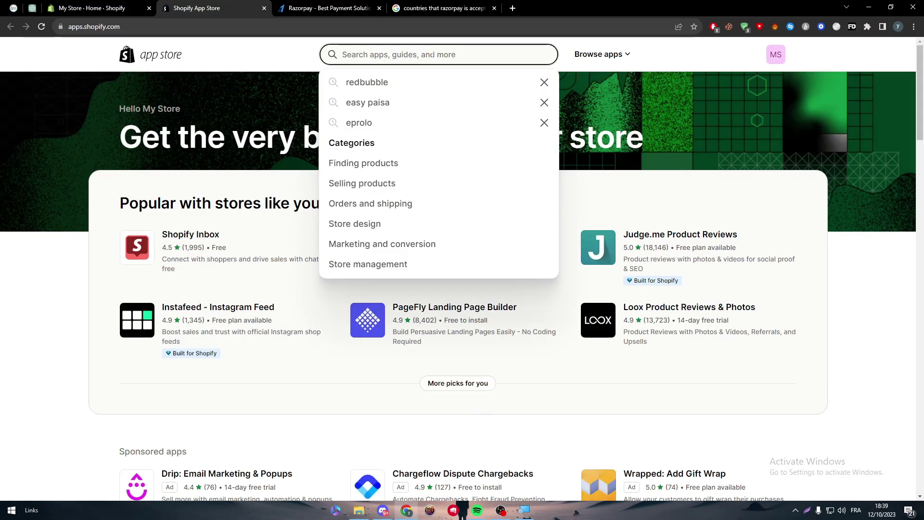
text(razorpa)
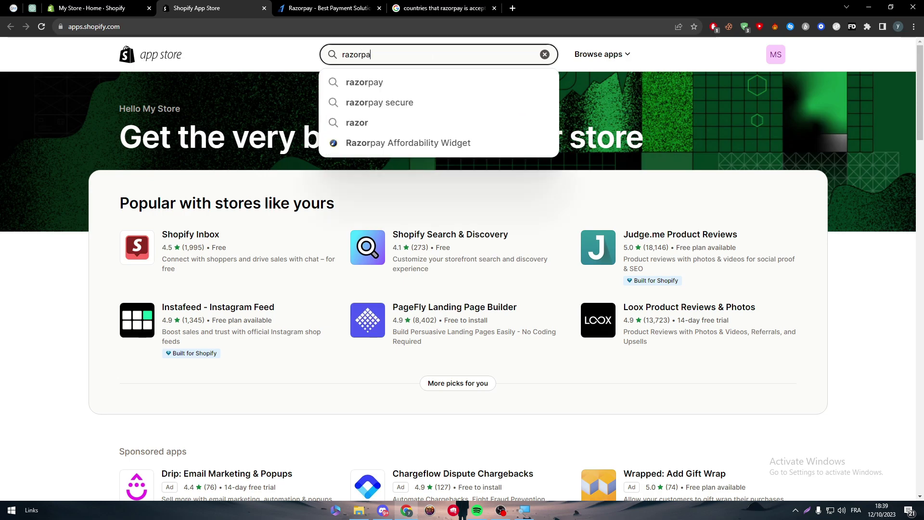
text(y)
key(Return)
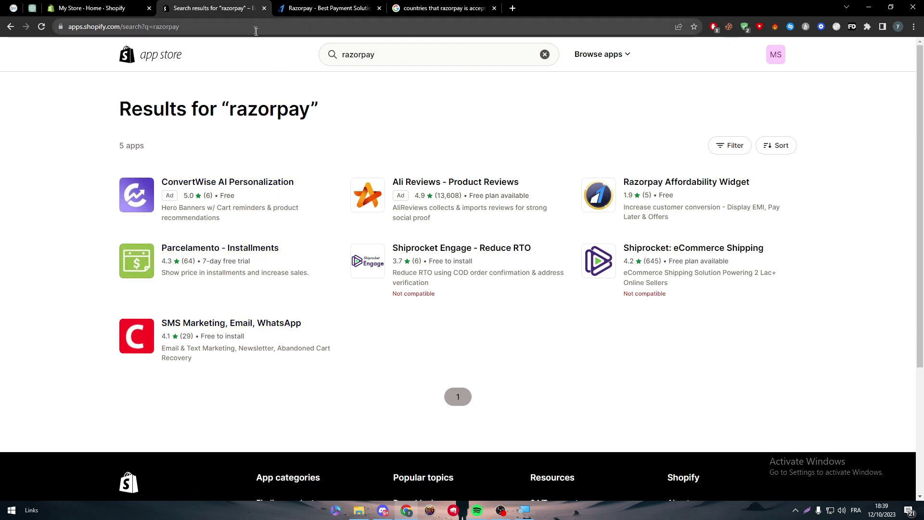
click(614, 198)
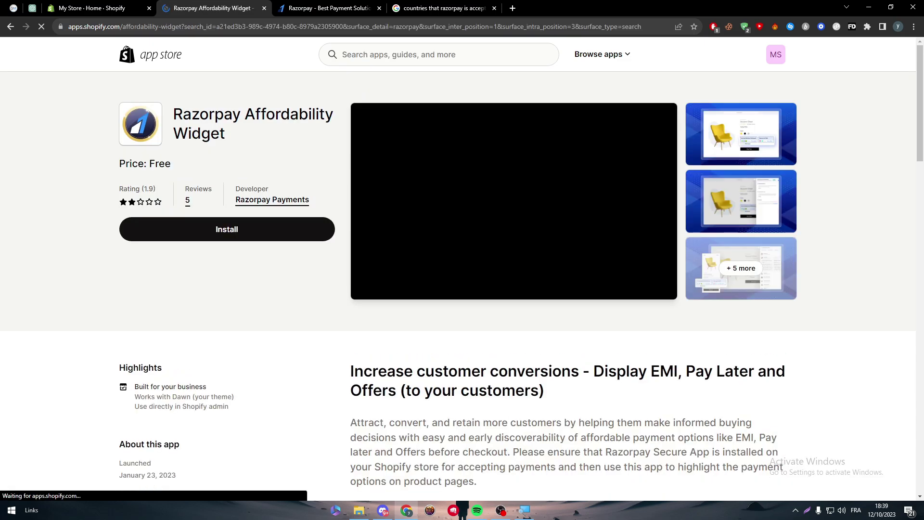
Step: Select the Razorpay Affordability Widget app title on its listing page
drag(265, 115, 315, 116)
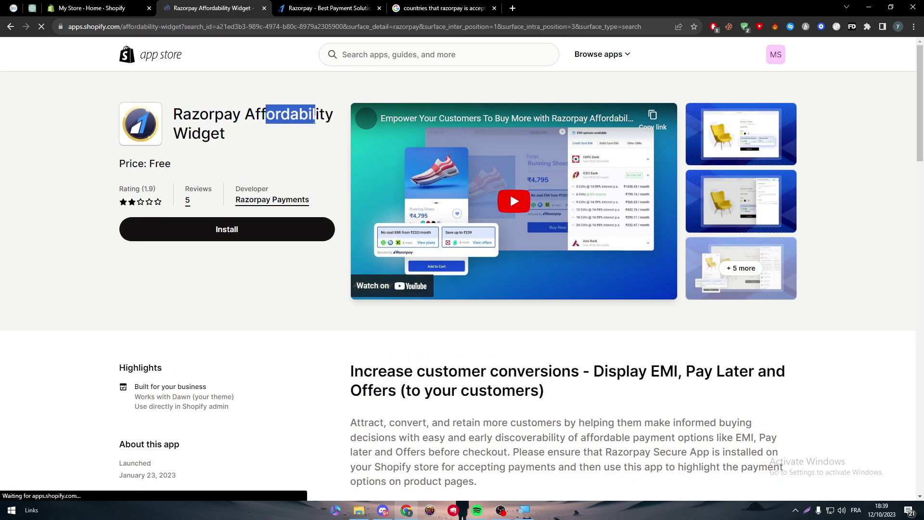
triple_click(315, 115)
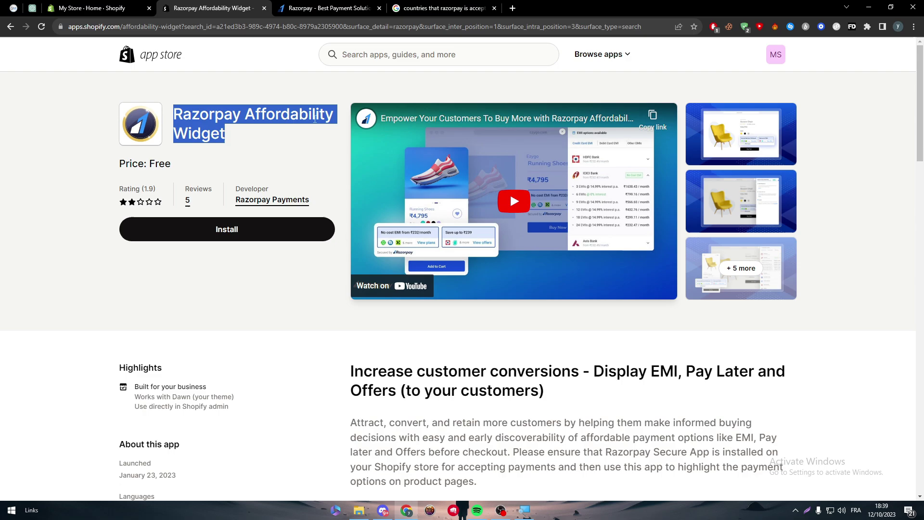
click(315, 118)
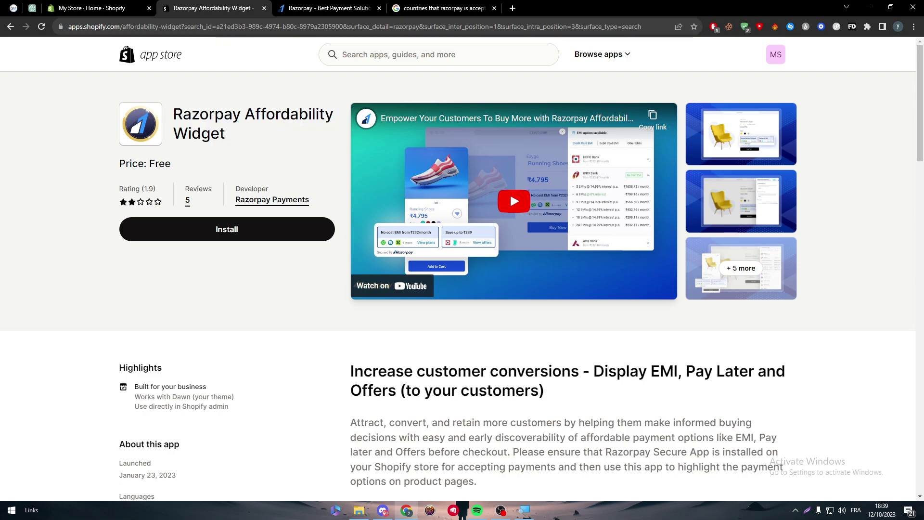
triple_click(302, 116)
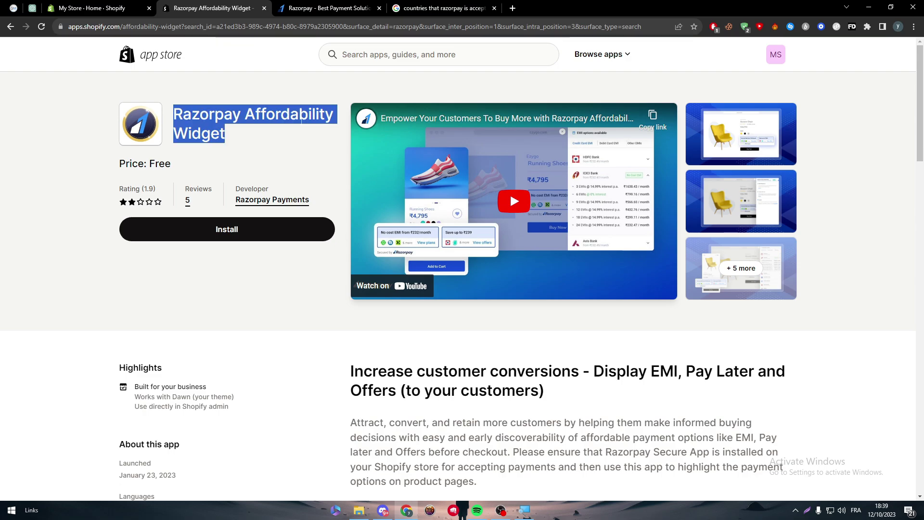
triple_click(301, 116)
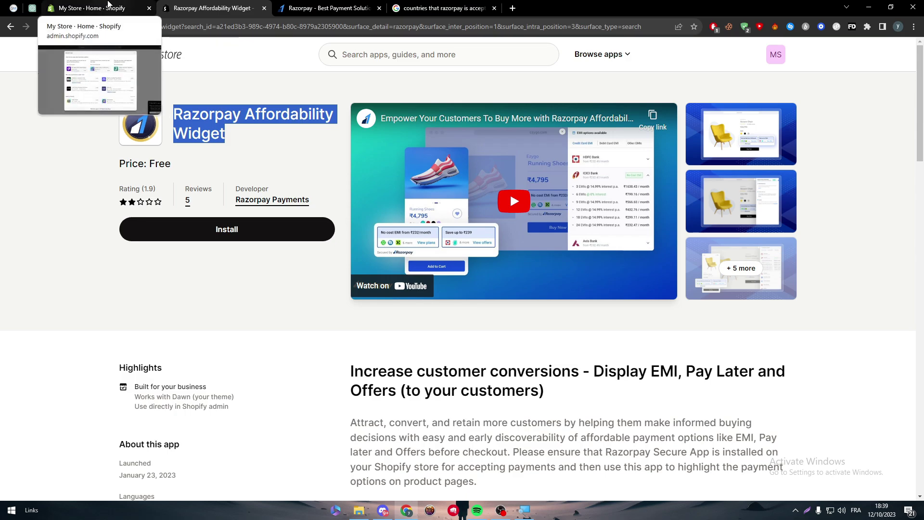
Step: Go to Settings > Payments and open the third-party payment providers list
click(108, 4)
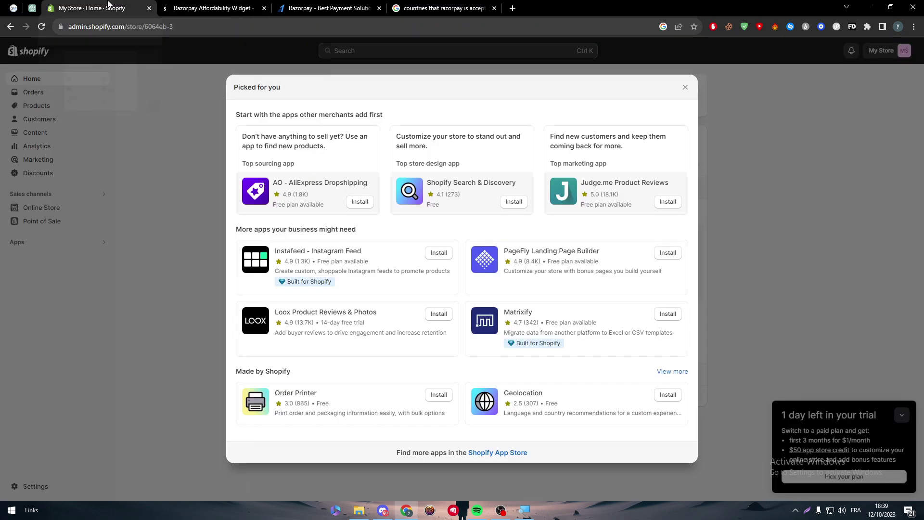
click(685, 88)
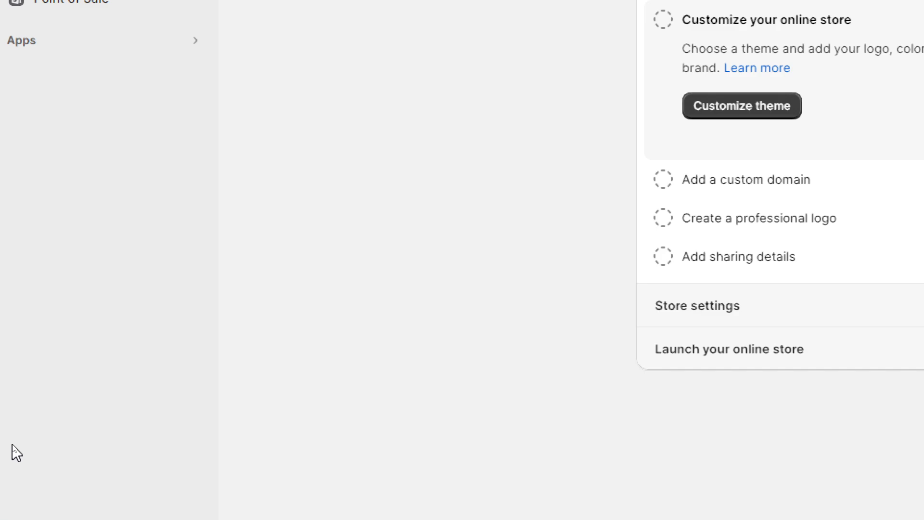
click(74, 451)
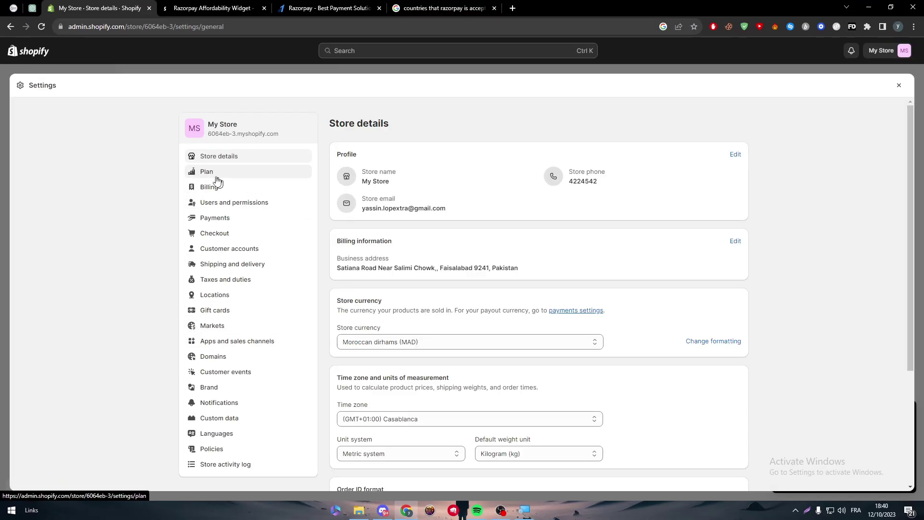
click(217, 222)
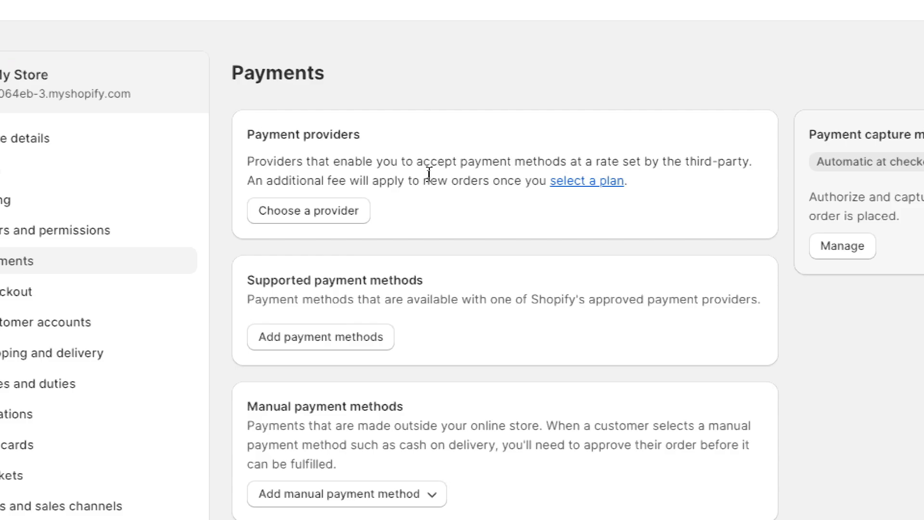
click(314, 218)
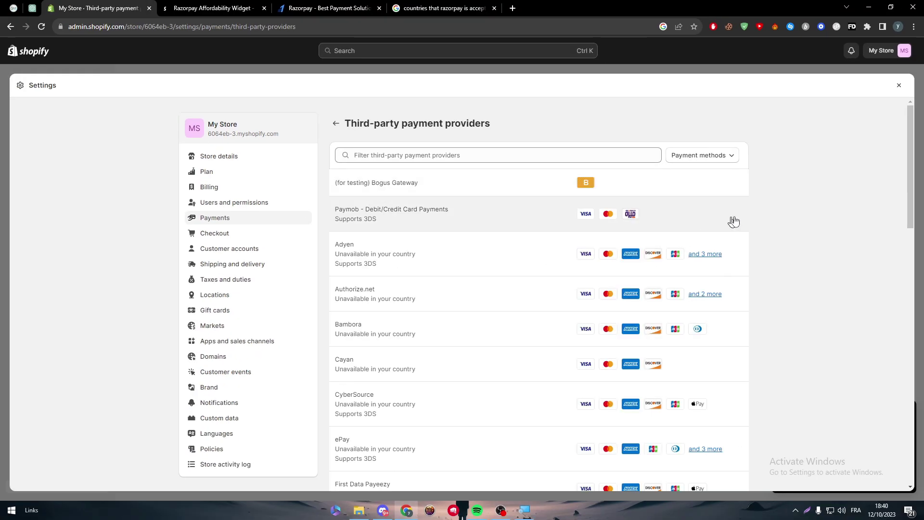
Step: Scroll through the third-party providers, noting only Bogus Gateway and Paymob are available
scroll(904, 154, down, 3)
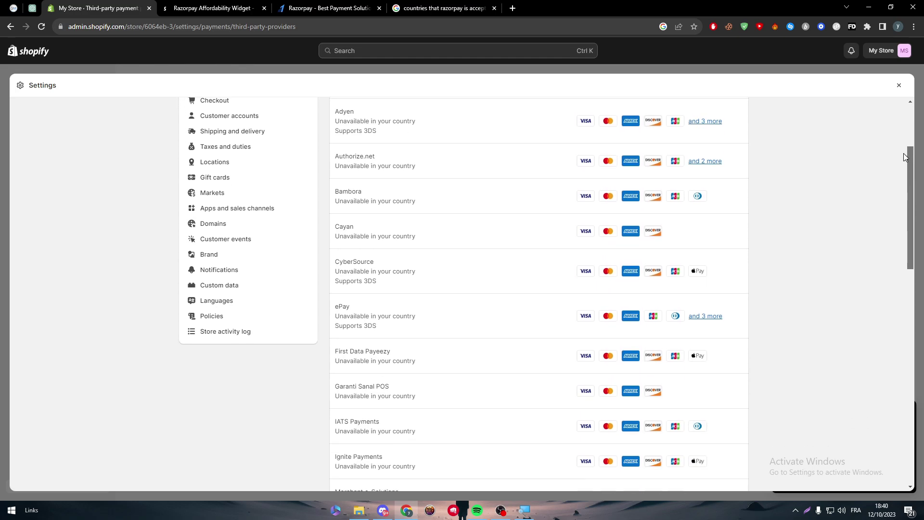
drag(903, 153, 868, 414)
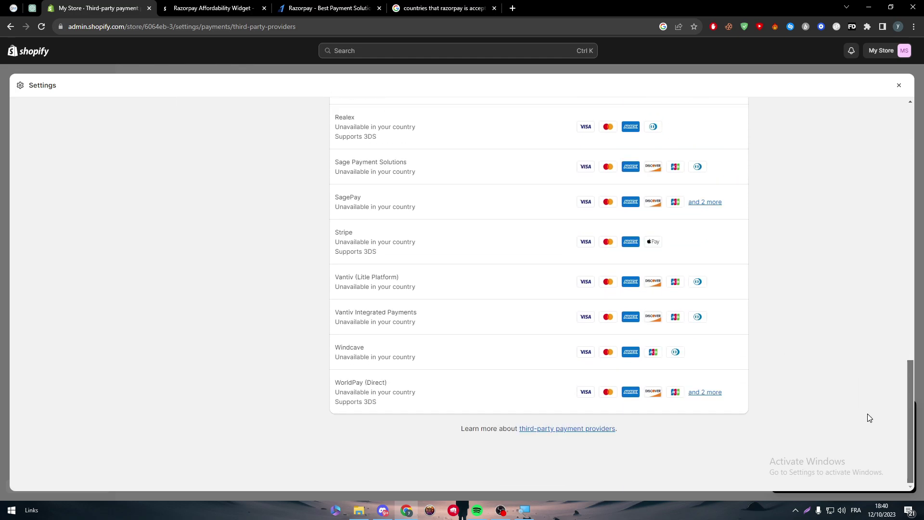
scroll(893, 347, up, 3)
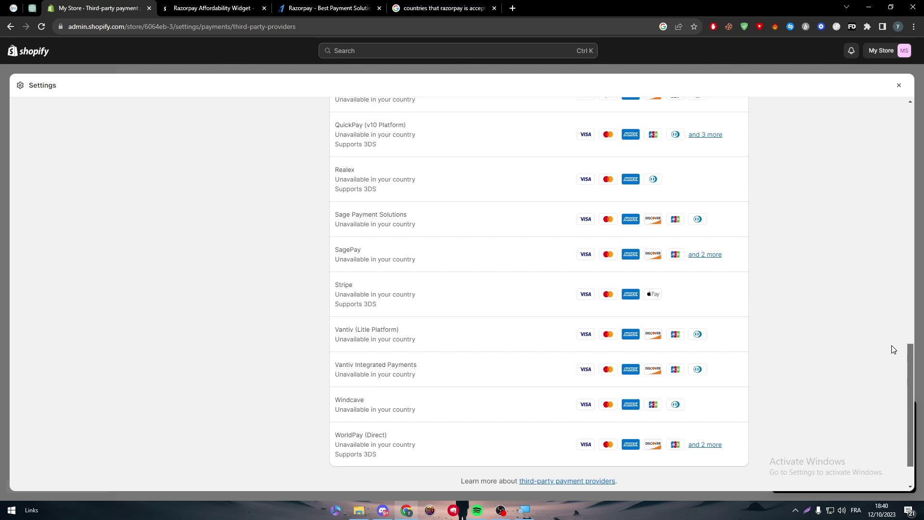
scroll(894, 331, up, 2)
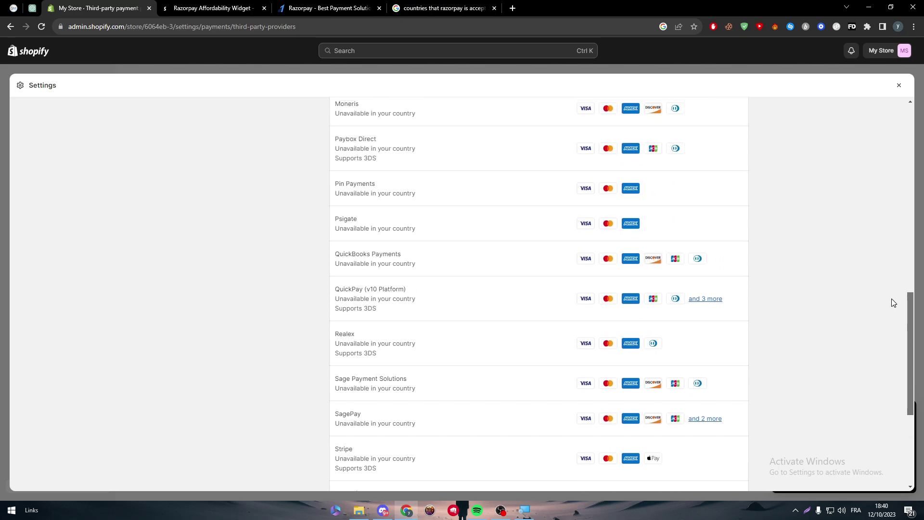
scroll(893, 304, down, 1)
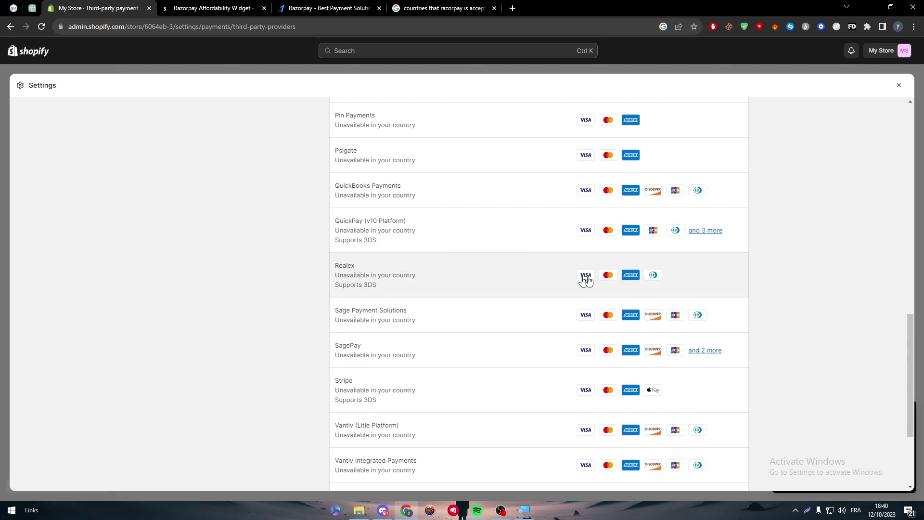
drag(910, 336, 910, 125)
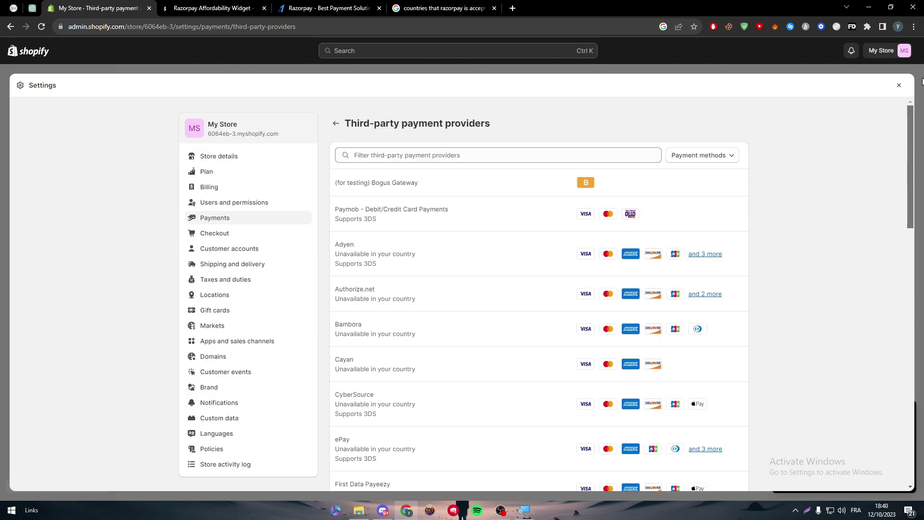
Step: Open Store details and check the Pakistan business address
click(197, 156)
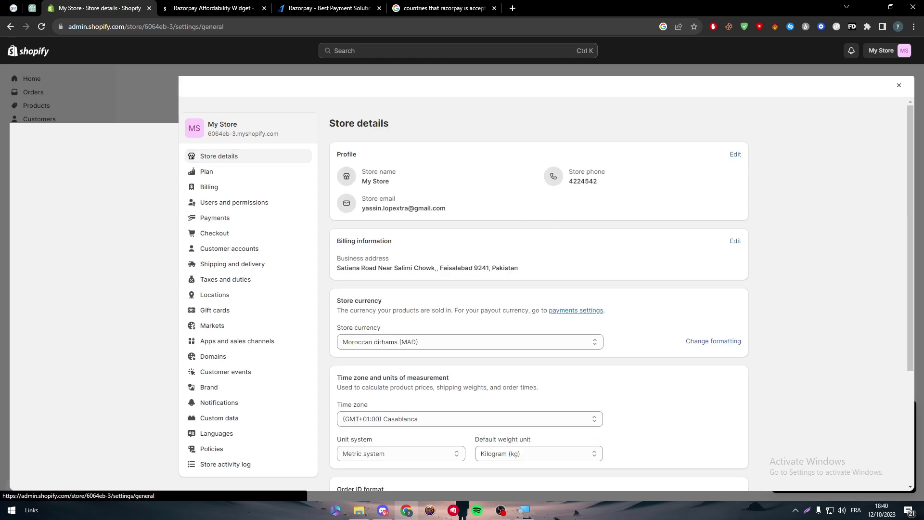
double_click(502, 268)
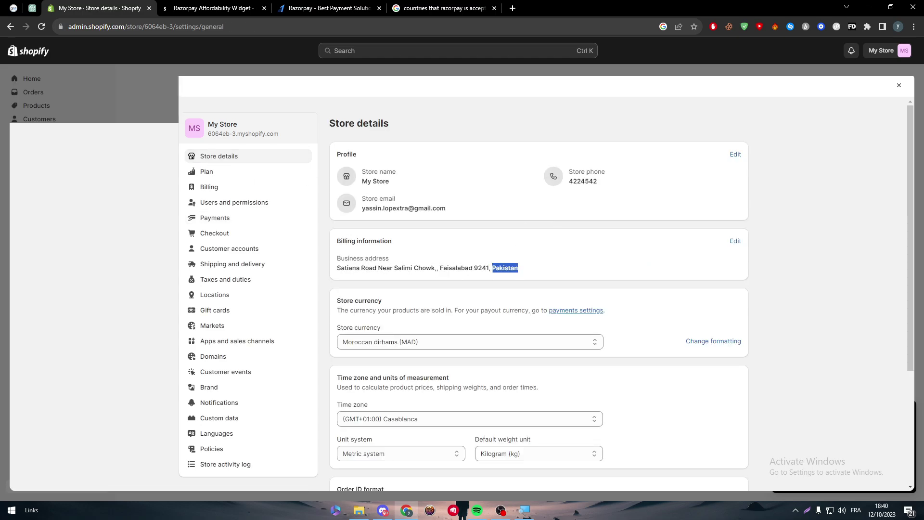
click(502, 268)
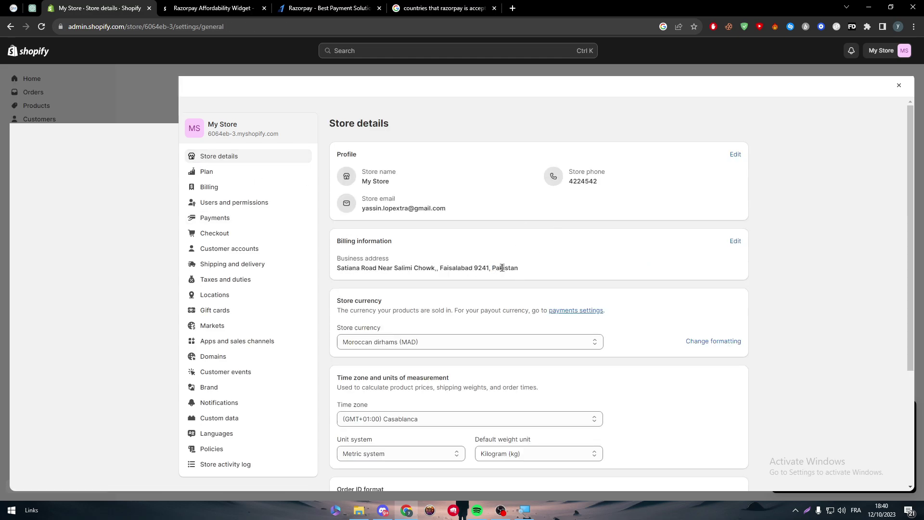
Step: Edit the billing information, changing the country/region from Pakistan to India
click(731, 244)
click(392, 313)
click(392, 313)
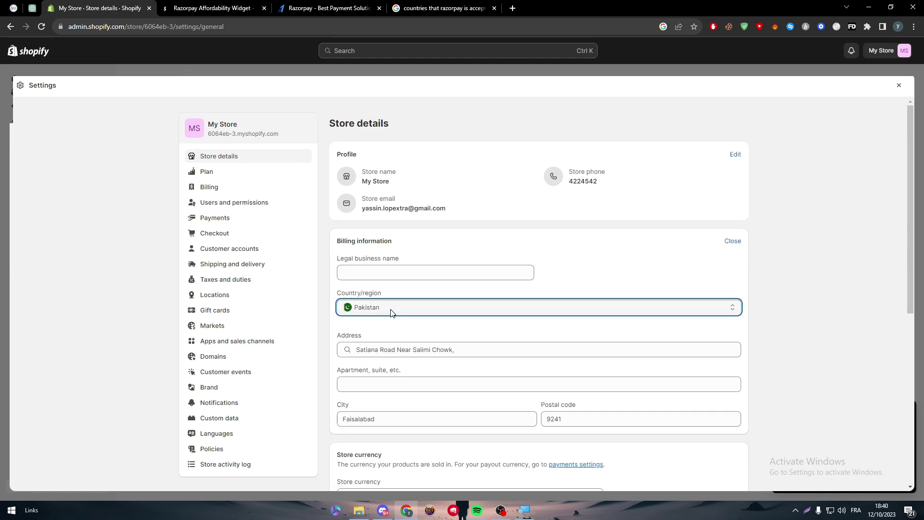
click(600, 303)
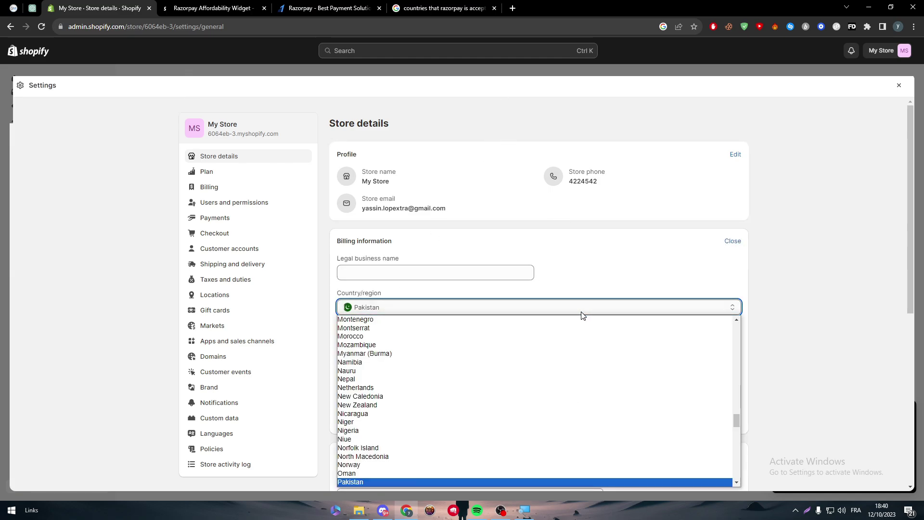
text(in)
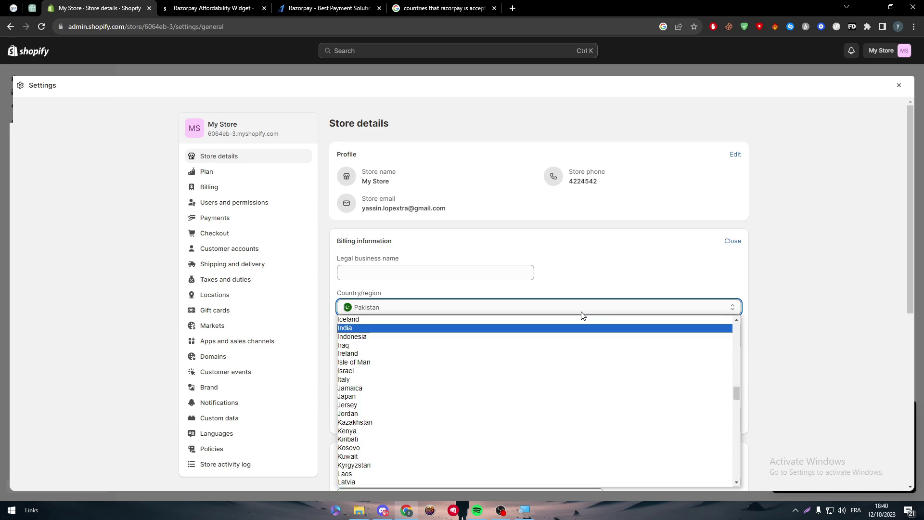
key(Return)
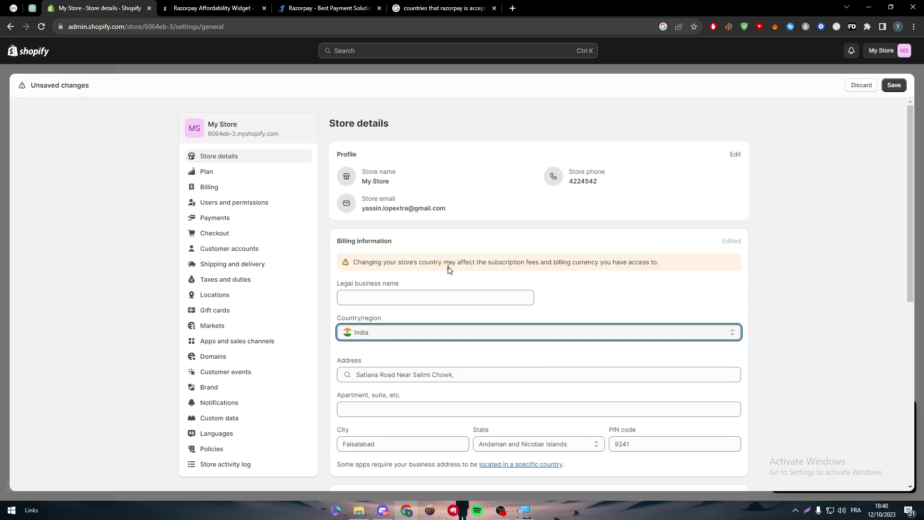
drag(427, 263, 550, 263)
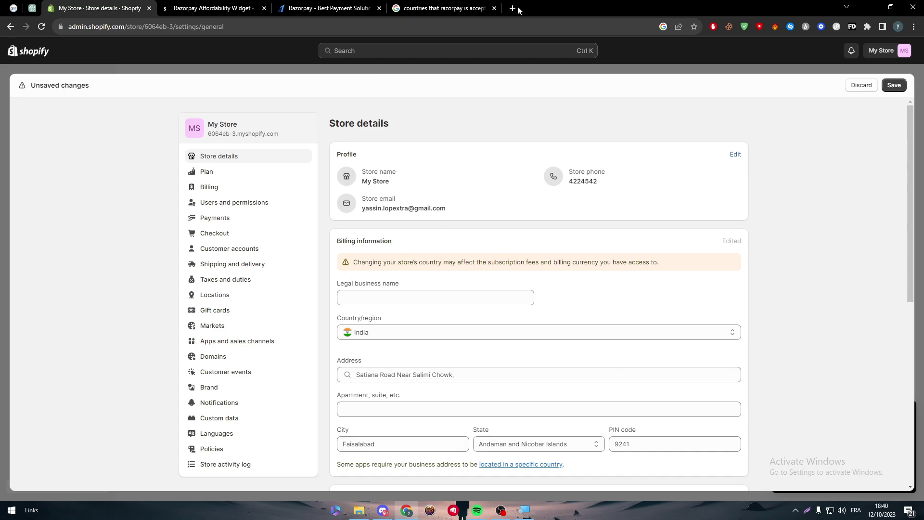
Step: Search 'india fake adress' and select a generated street address on fakexy's India generator
click(513, 9)
text(indi)
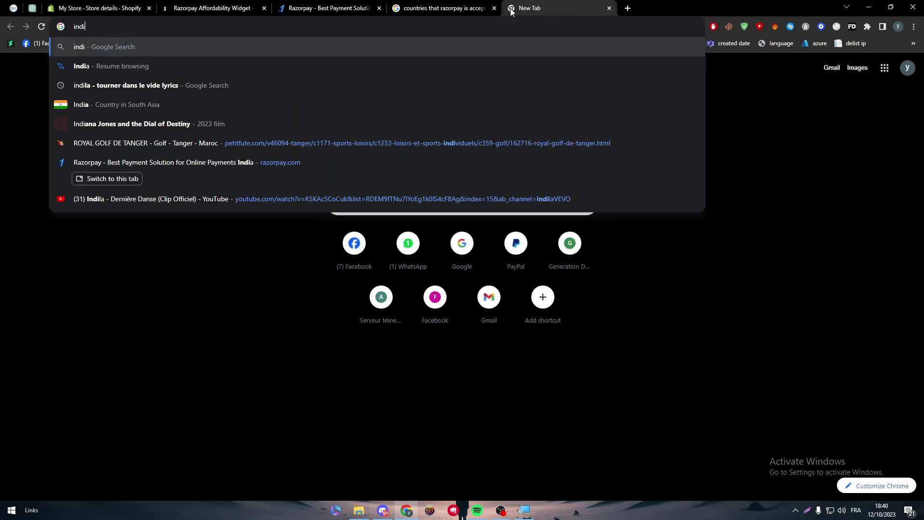
text(a fake adress)
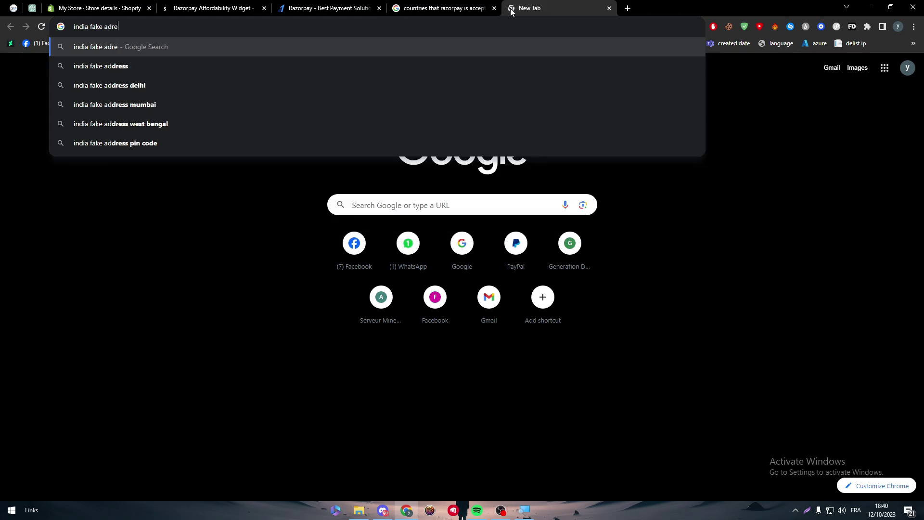
key(Return)
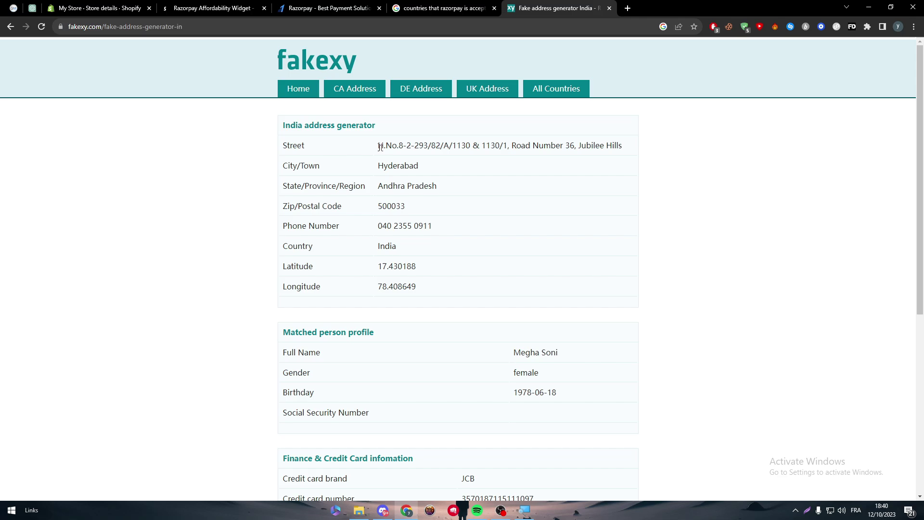
drag(380, 148, 634, 149)
key(ctrl+c)
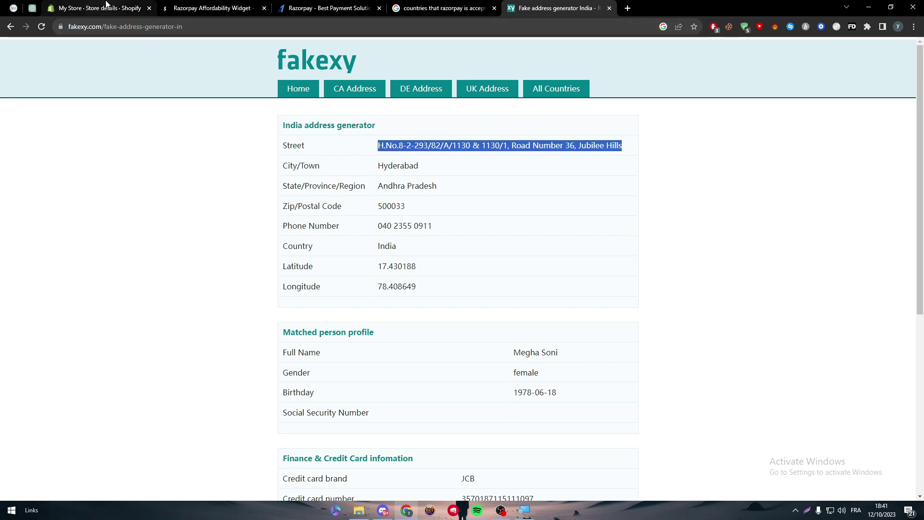
click(106, 8)
Step: Fill the billing address with the generated street, city Hyderabad and state Andhra Pradesh
triple_click(389, 375)
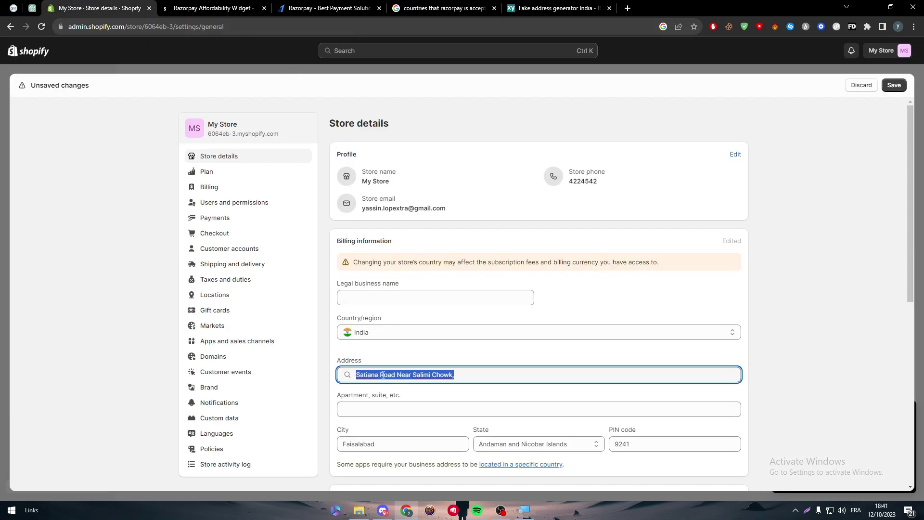
key(ctrl+v)
click(510, 8)
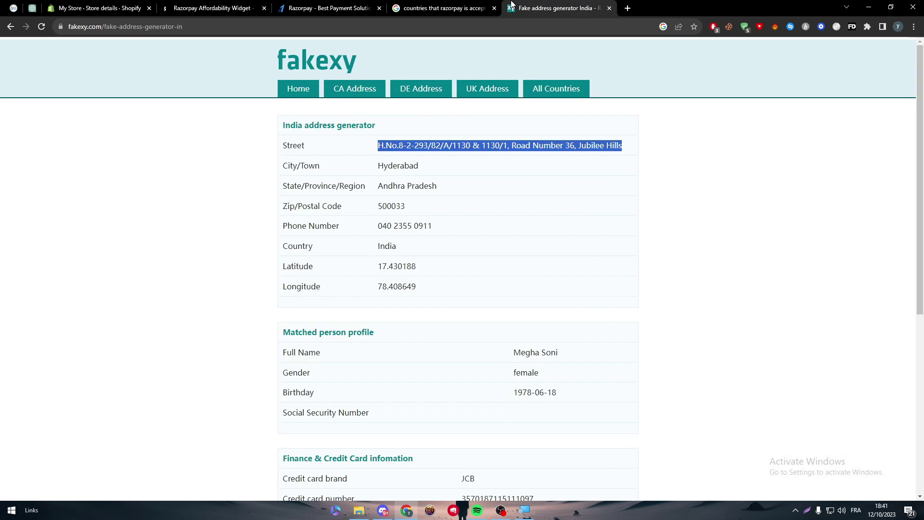
double_click(401, 166)
key(ctrl+c)
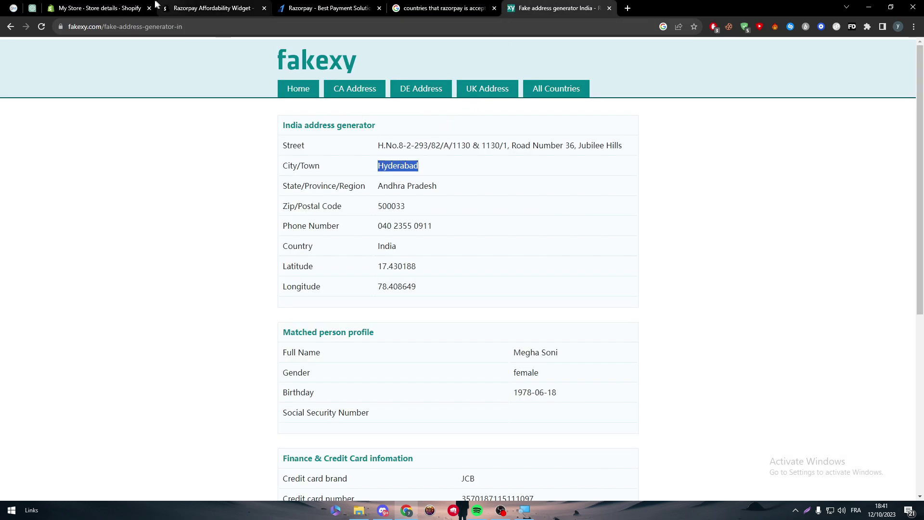
click(105, 8)
double_click(399, 445)
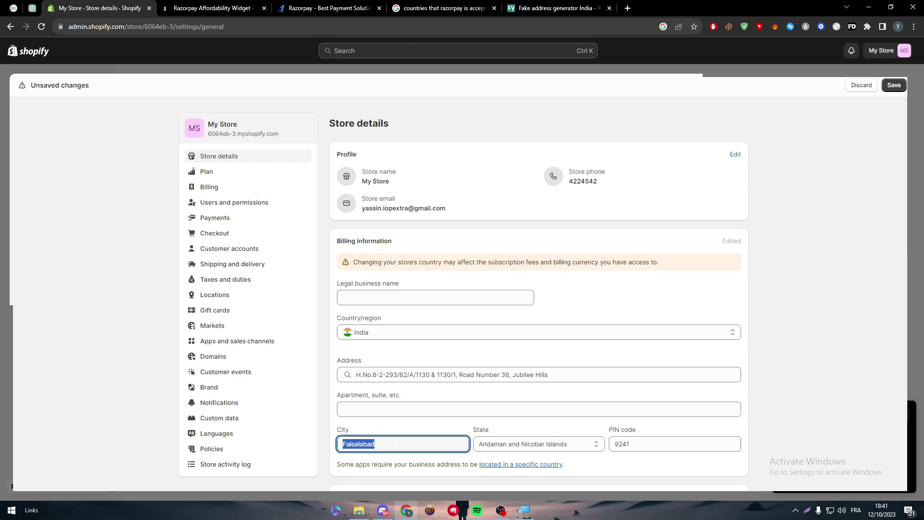
key(ctrl+v)
click(546, 5)
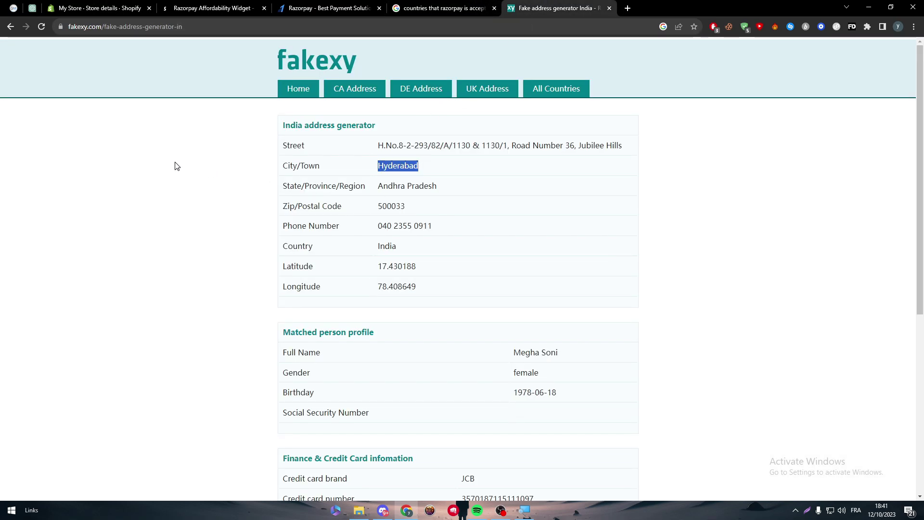
click(121, 9)
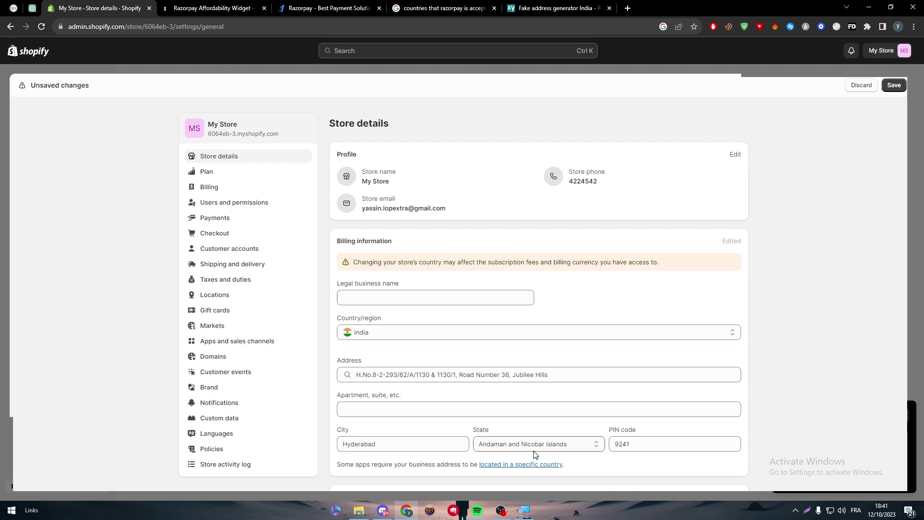
click(535, 444)
click(506, 287)
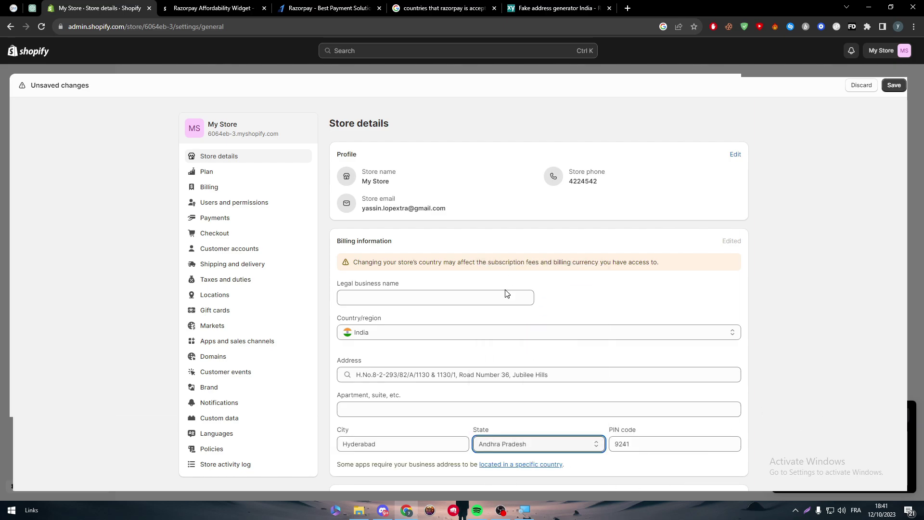
Step: Copy the generated zip code into the PIN code field and save
click(559, 8)
drag(379, 206, 407, 202)
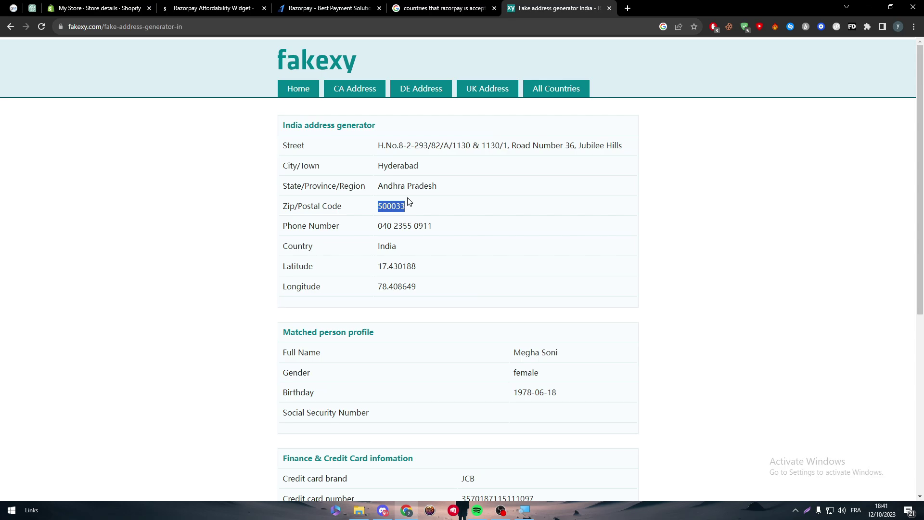
key(ctrl+c)
click(97, 8)
click(674, 443)
key(ctrl+v)
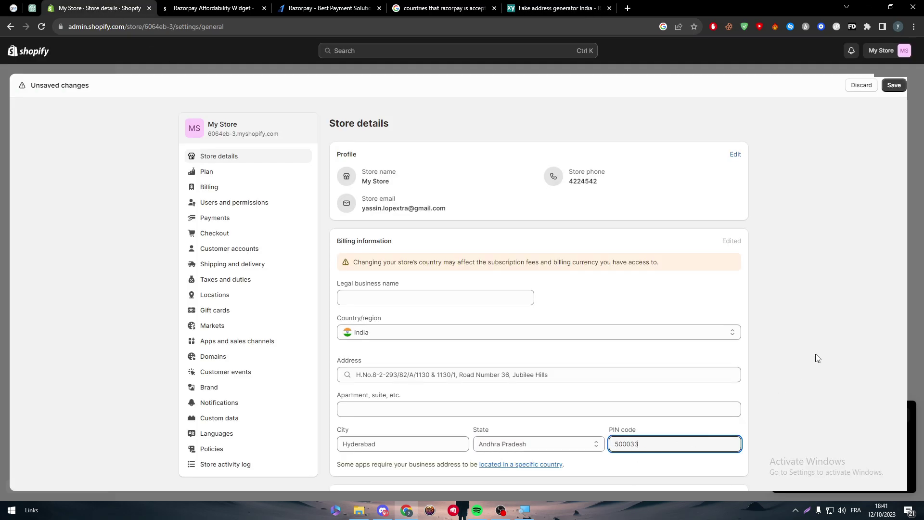
click(894, 89)
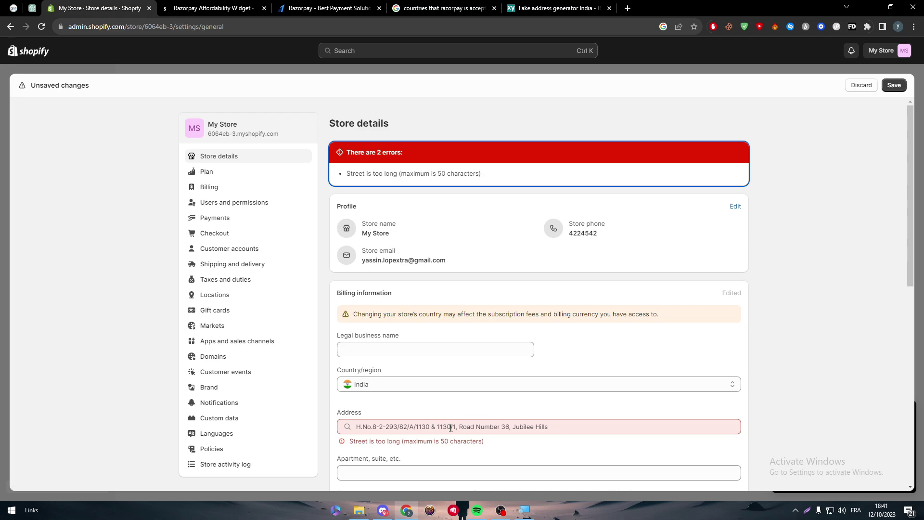
Step: Shorten the street line under 50 characters and save the billing address again
drag(459, 427, 162, 402)
key(BackSpace)
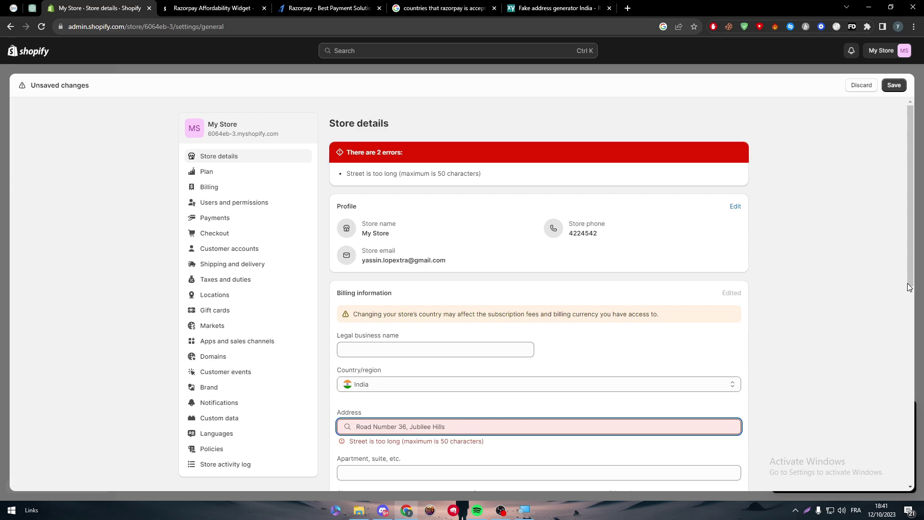
scroll(910, 287, down, 4)
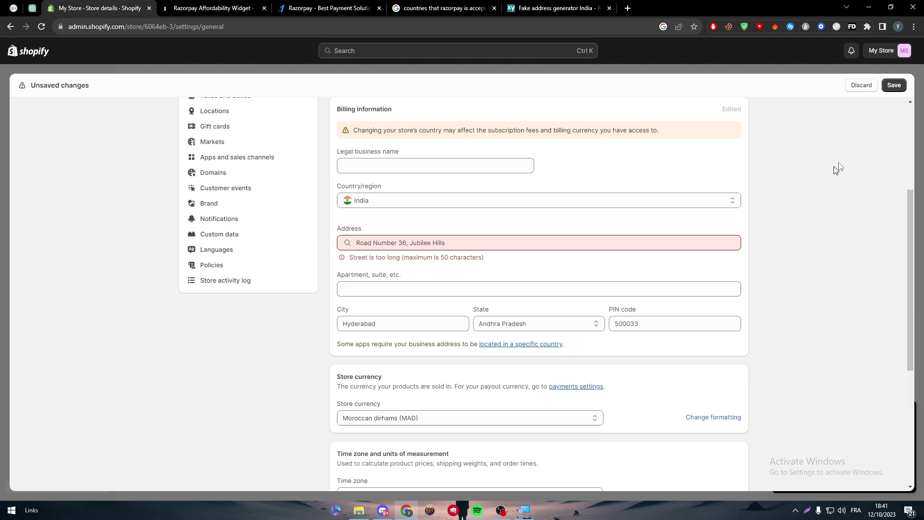
click(894, 85)
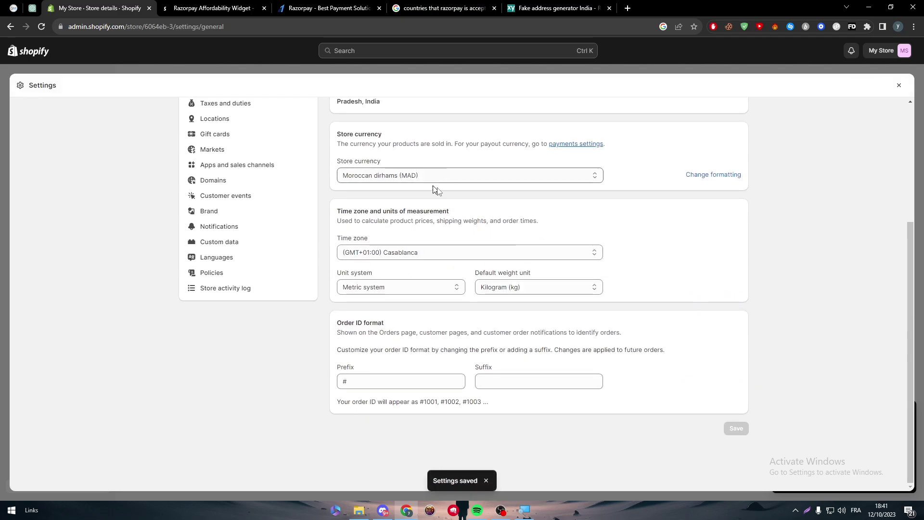
Step: Switch the store currency from Moroccan dirhams to Indian rupees (INR) and save
scroll(436, 189, up, 2)
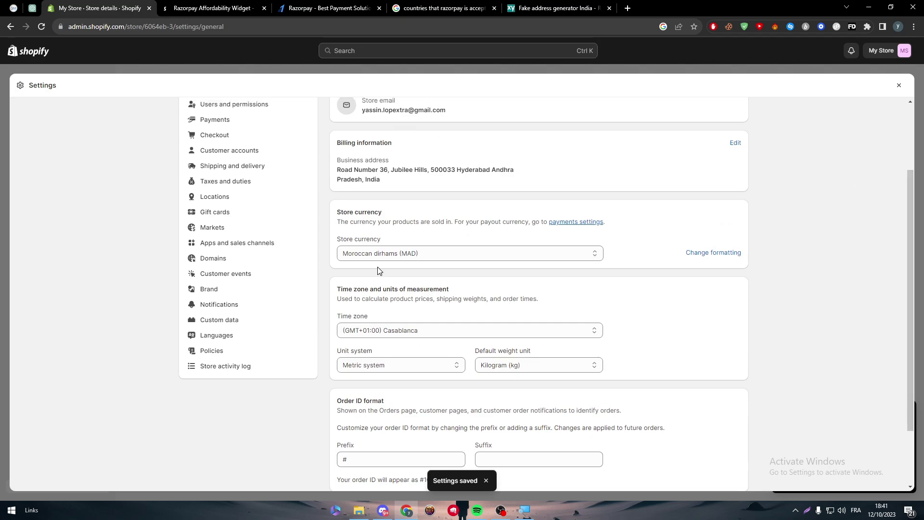
triple_click(362, 212)
click(368, 214)
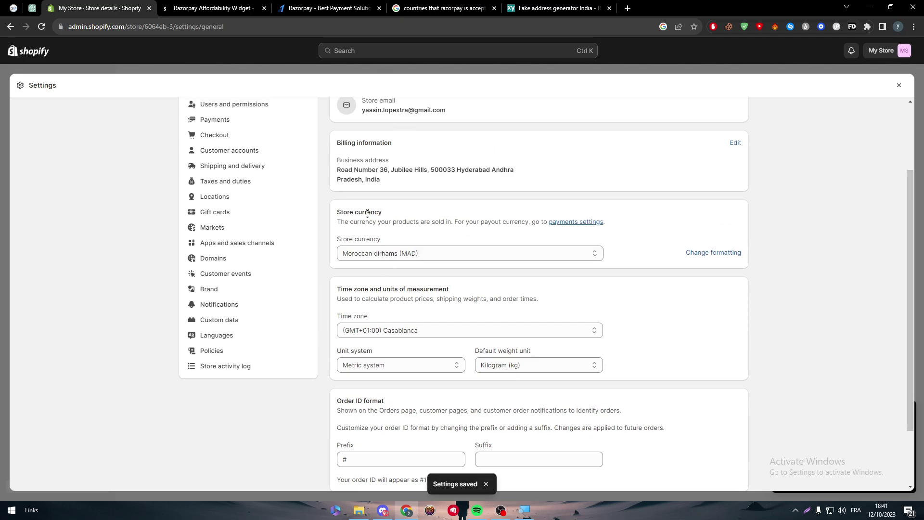
click(382, 253)
text(ru)
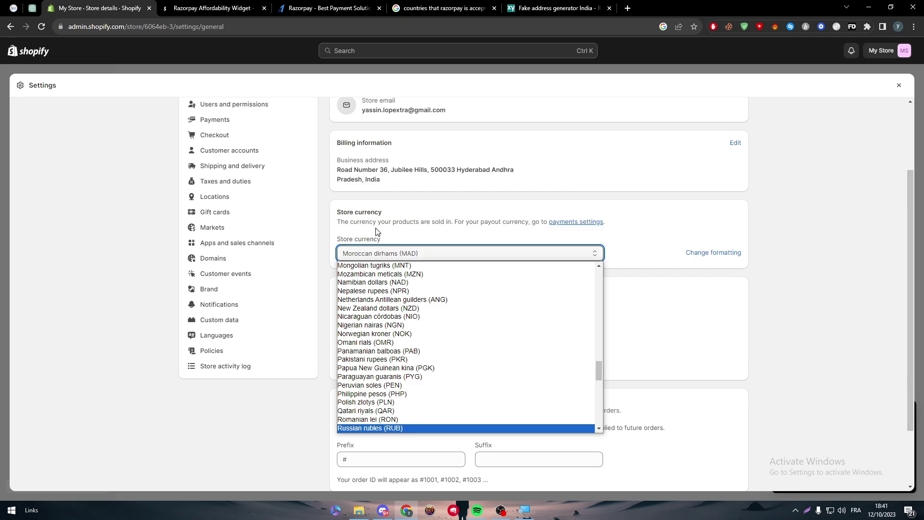
drag(599, 369, 601, 279)
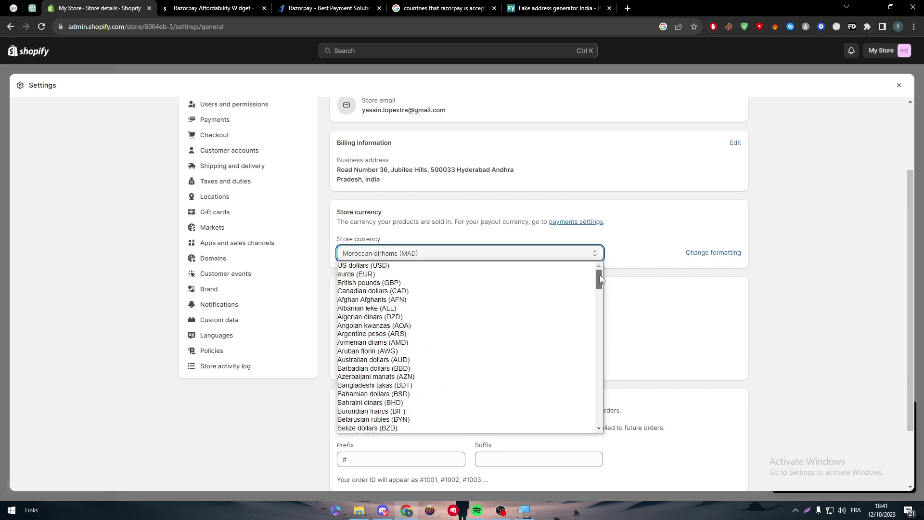
scroll(589, 284, down, 15)
key(i)
key(i)
key(i)
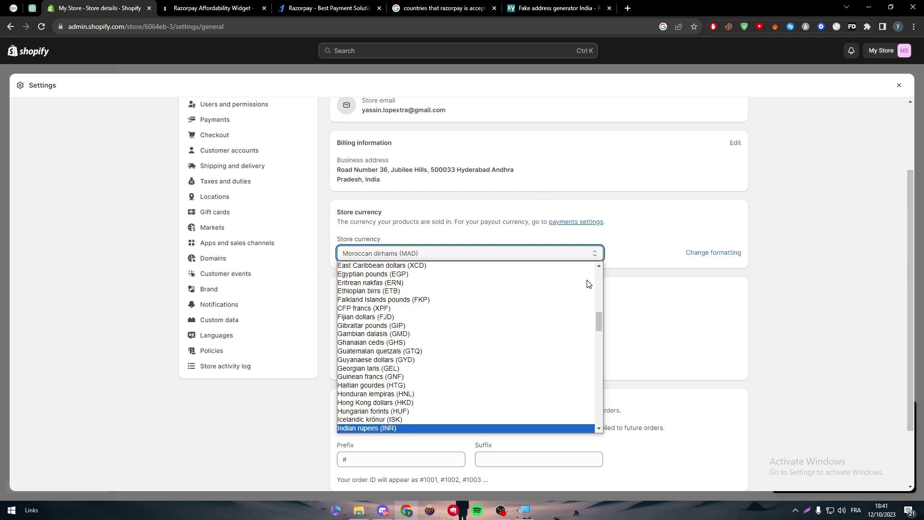
click(406, 419)
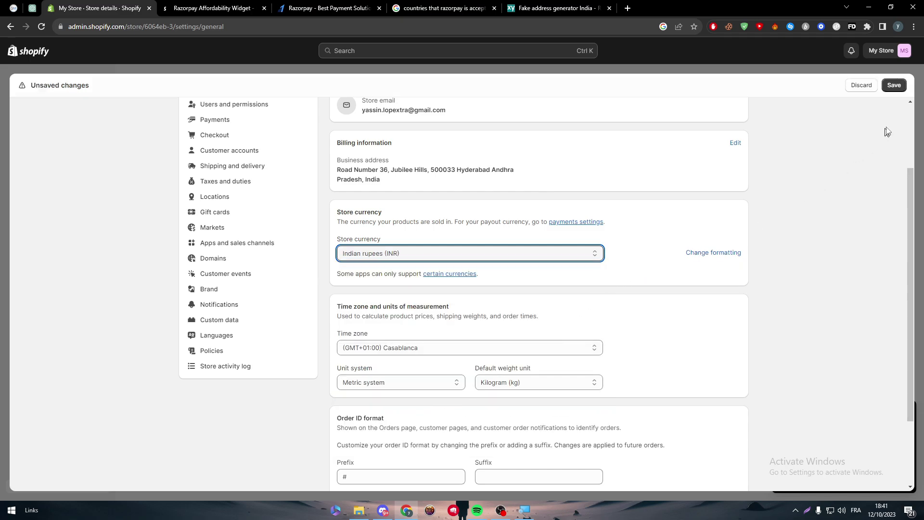
click(896, 86)
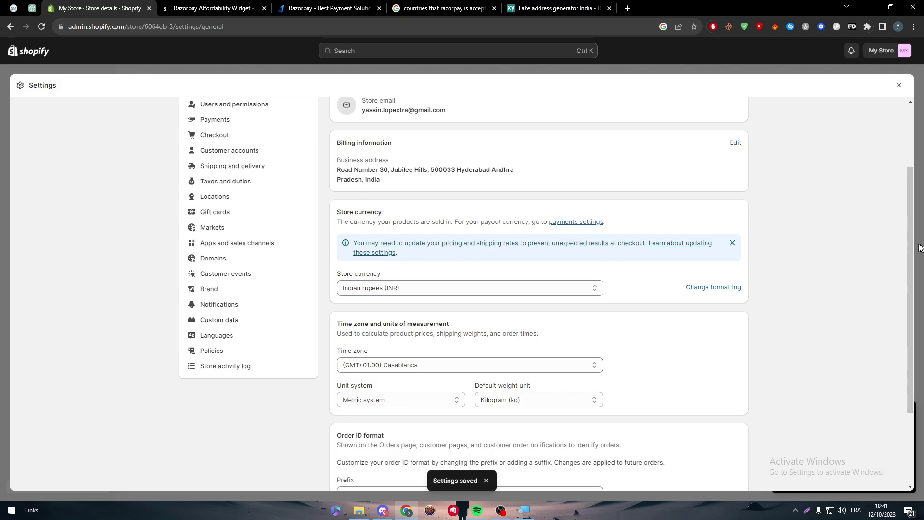
Step: Go to Payments and browse the third-party payment providers list
scroll(914, 257, up, 3)
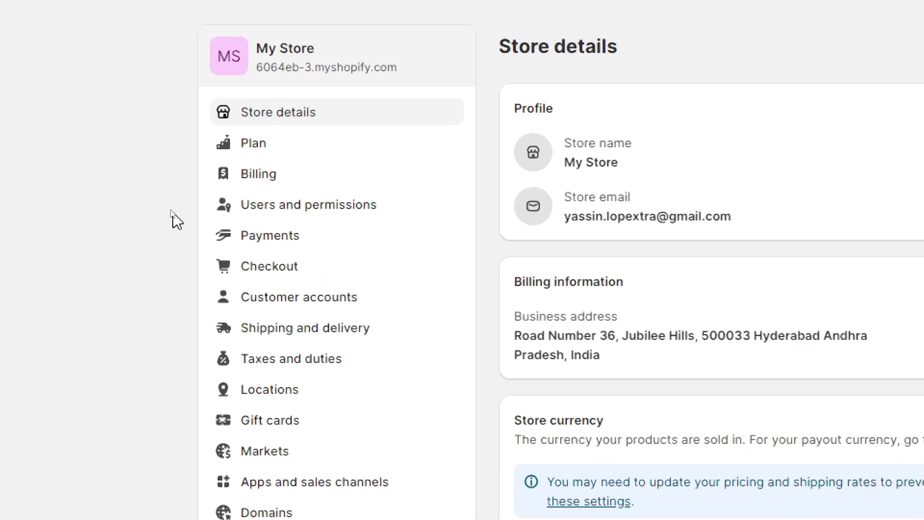
click(246, 221)
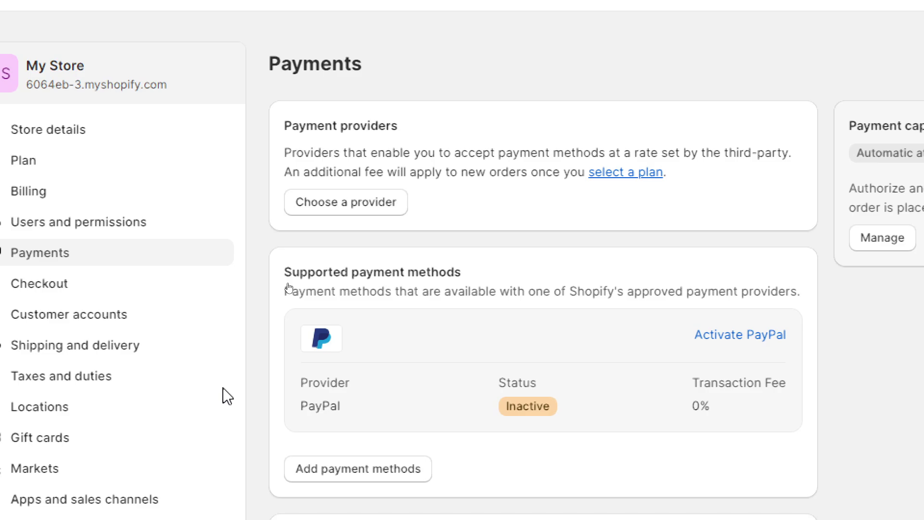
click(341, 231)
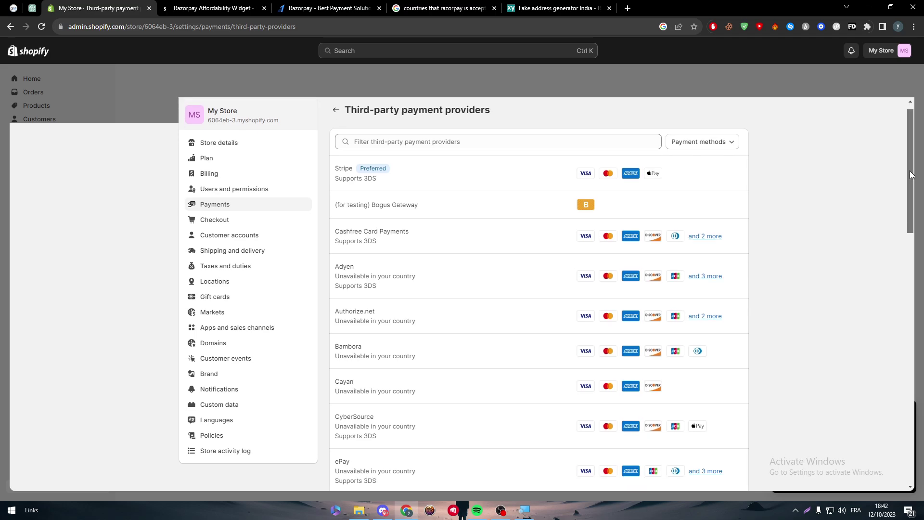
drag(912, 167, 905, 117)
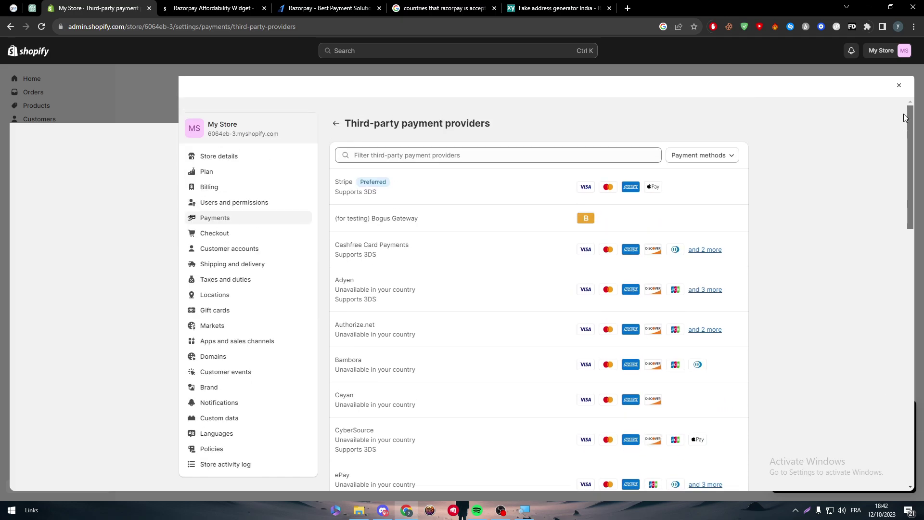
Step: Filter providers by 'ra', find no Razorpay, and open the third-party providers help article
click(369, 160)
text(ra)
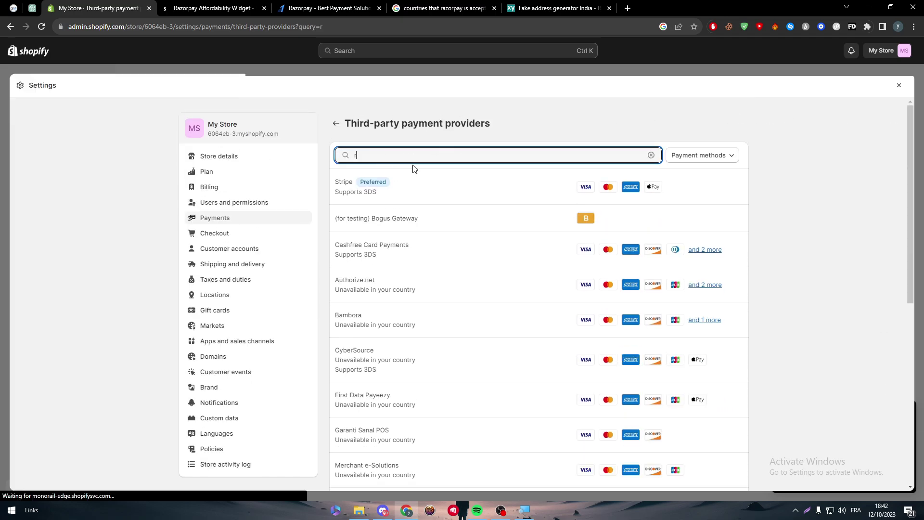
click(446, 401)
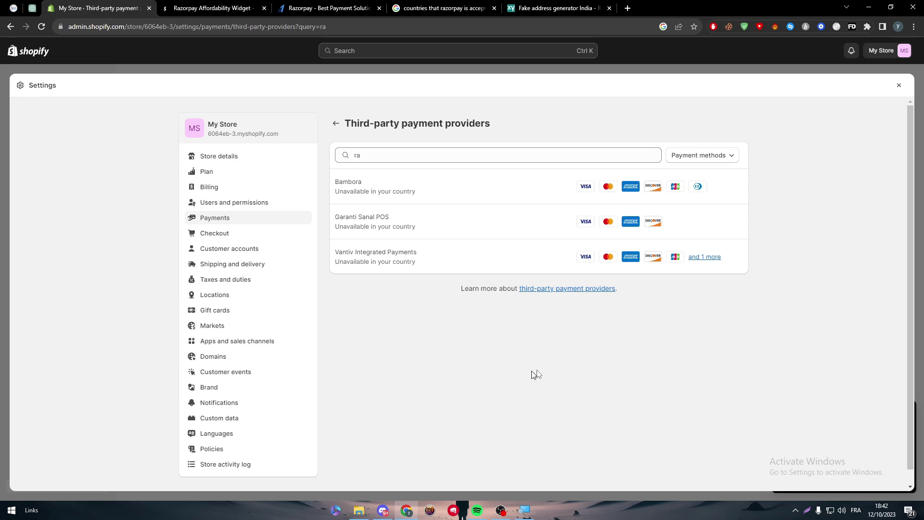
click(560, 289)
click(227, 8)
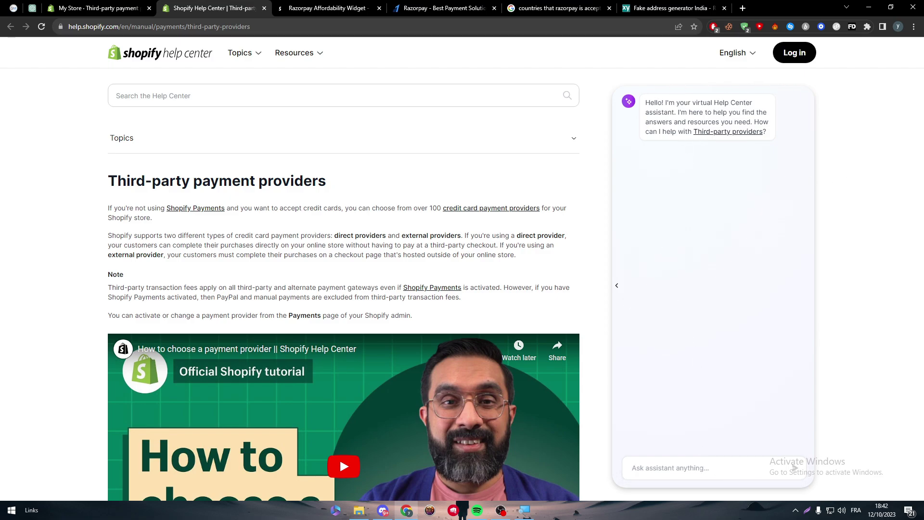
Step: Ask the Help Center assistant 'is razorpay available for' and sign in with the existing Shopify account
click(732, 466)
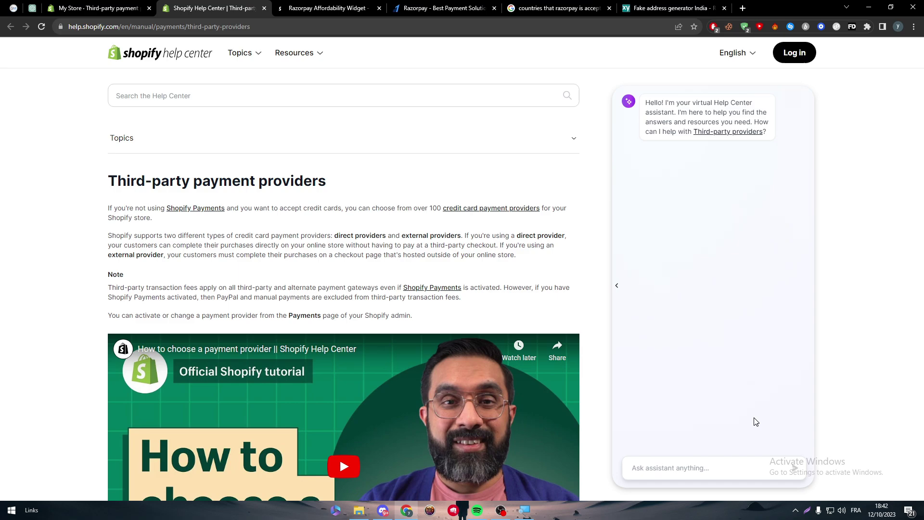
text(is rao)
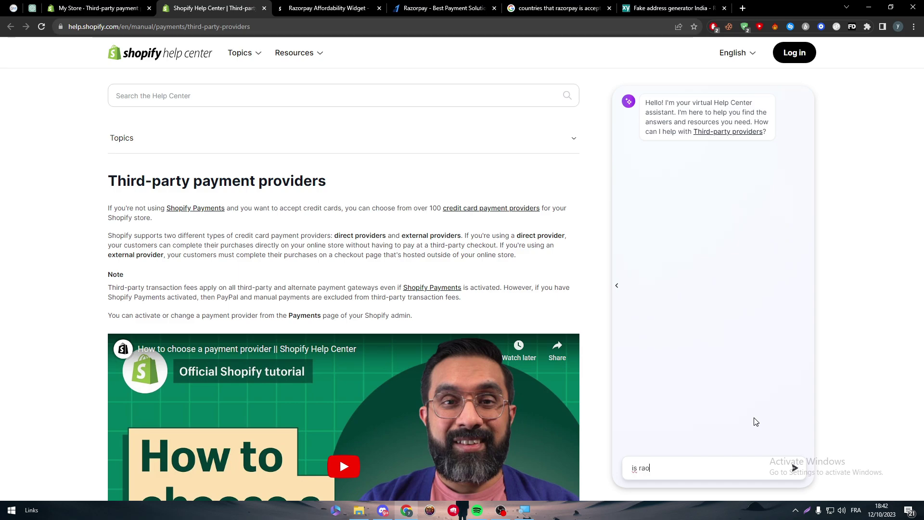
key(BackSpace)
text(zorpay a)
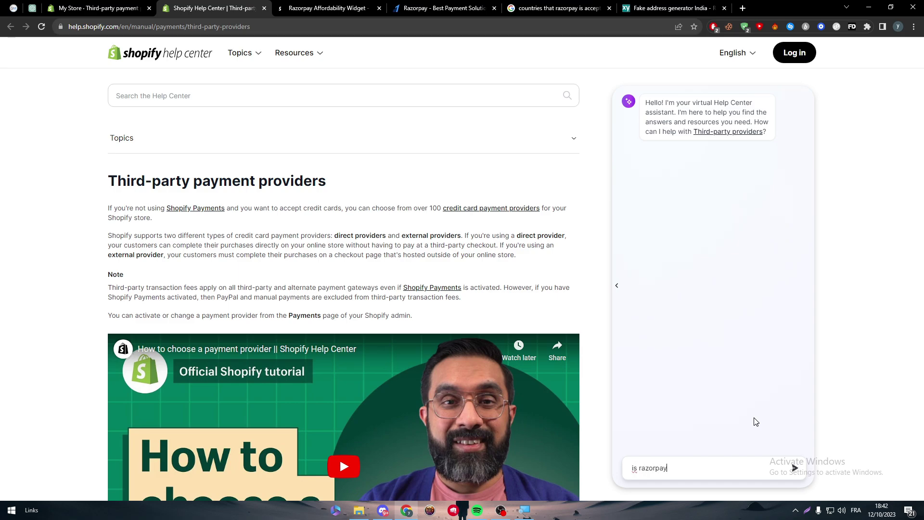
text(vaia)
key(BackSpace)
text(lable for my store)
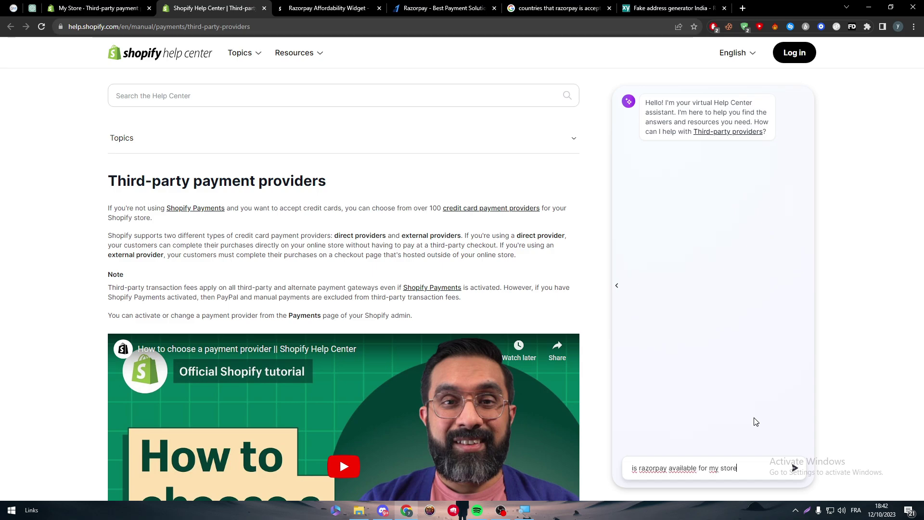
key(Return)
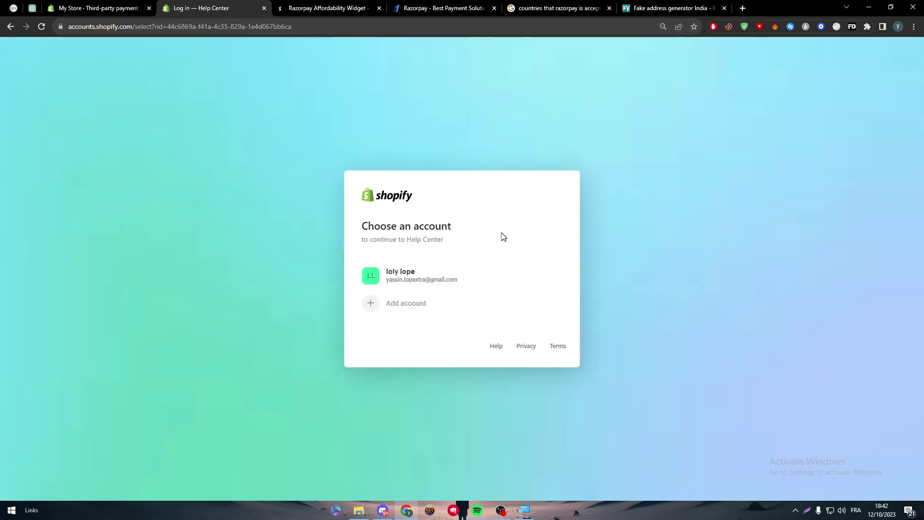
click(453, 270)
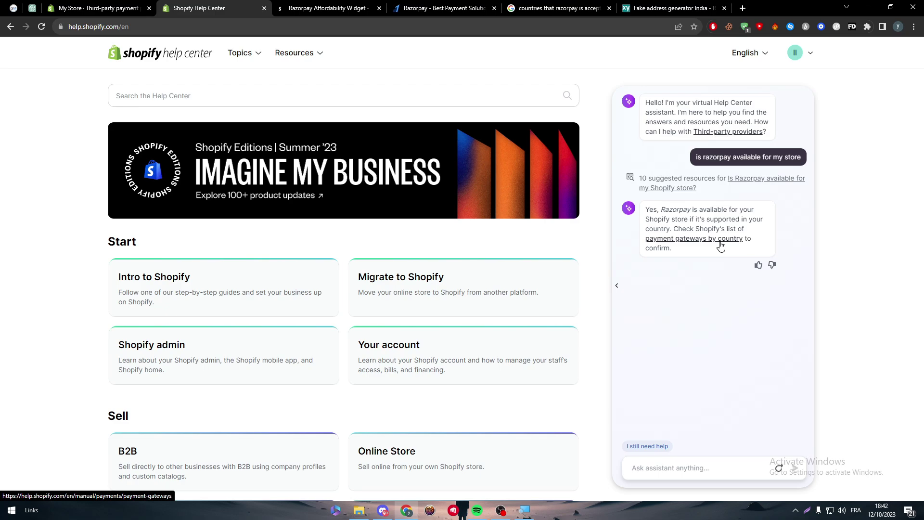
Step: Read the payment gateways by country article linked in the reply, then return to the store admin
click(721, 246)
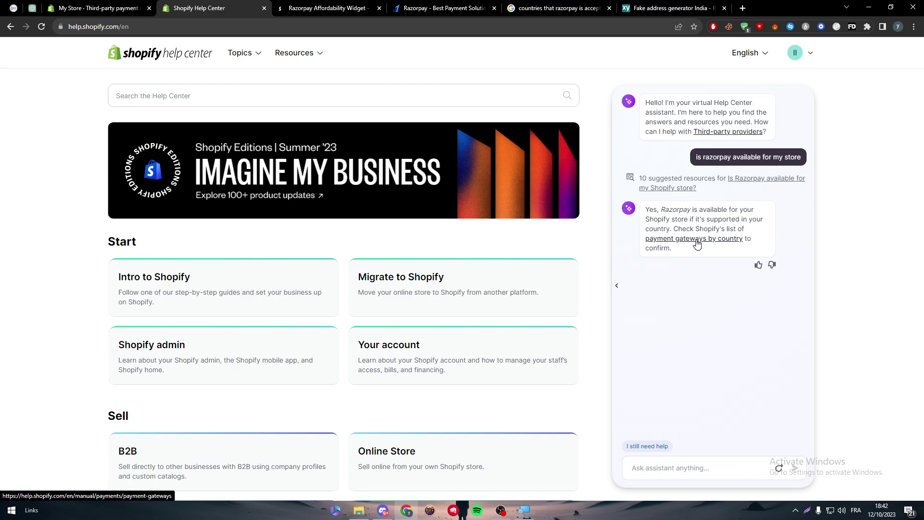
drag(105, 214, 177, 227)
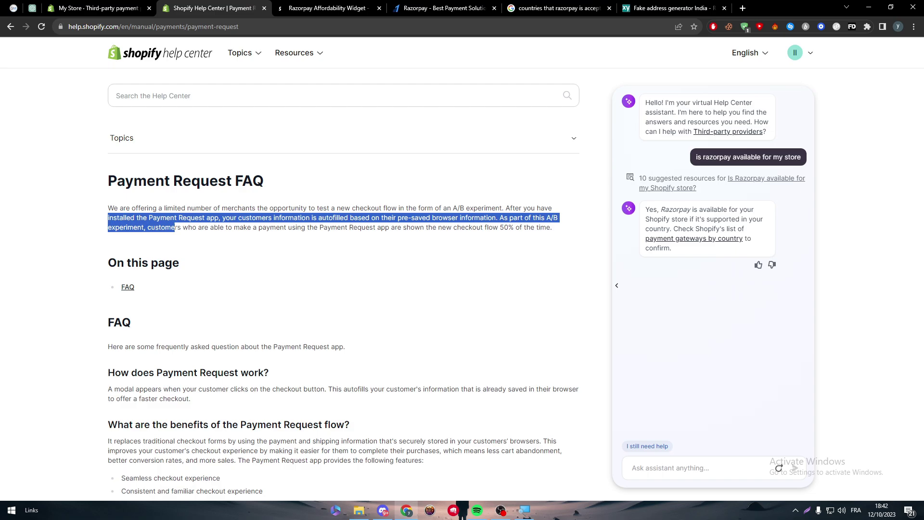
click(110, 206)
drag(111, 206, 215, 218)
click(214, 217)
drag(193, 181, 340, 228)
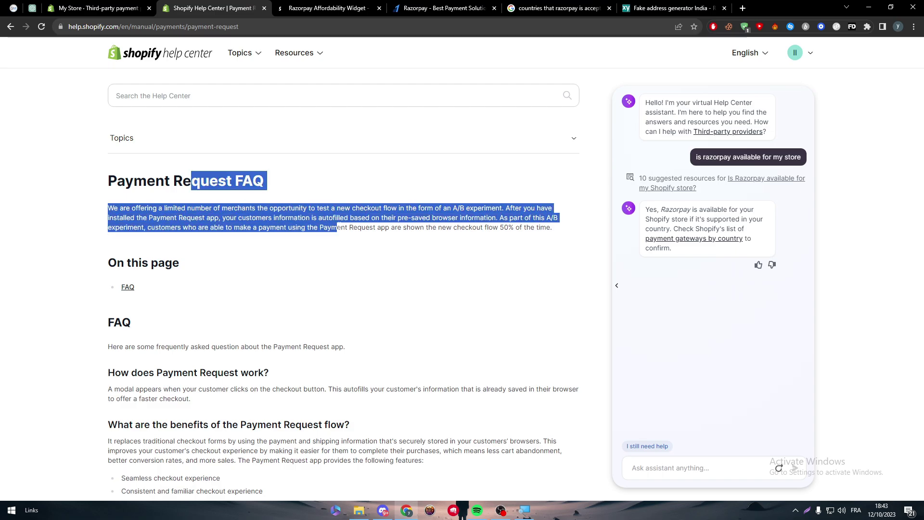
click(340, 228)
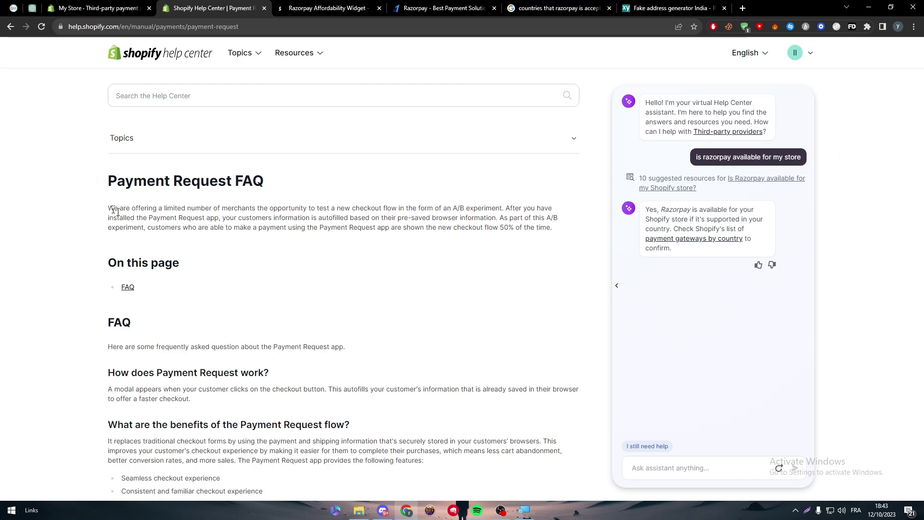
click(97, 9)
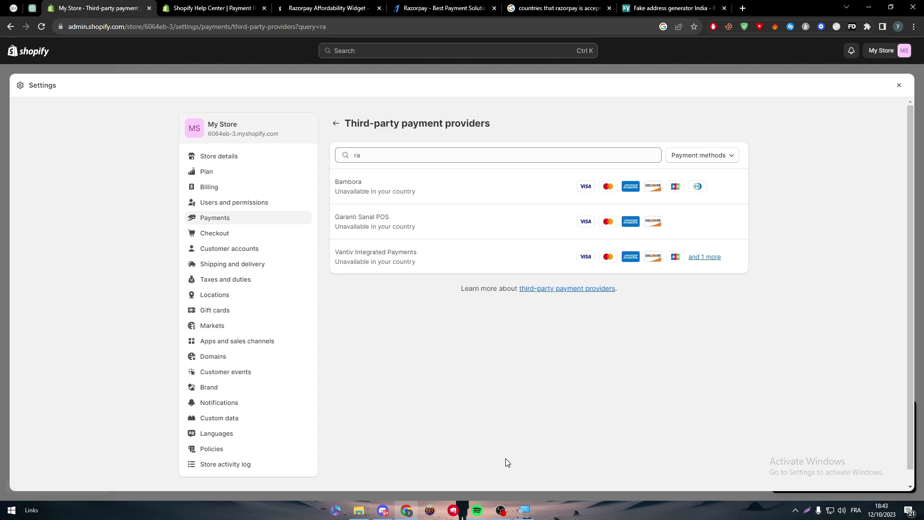
Step: Recheck the Store details and Payments settings, then close Settings back to Home
click(243, 162)
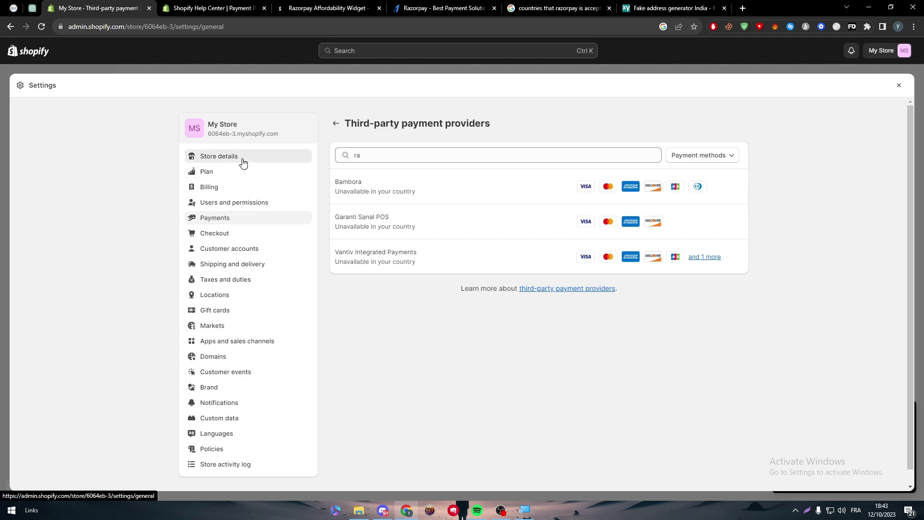
click(898, 85)
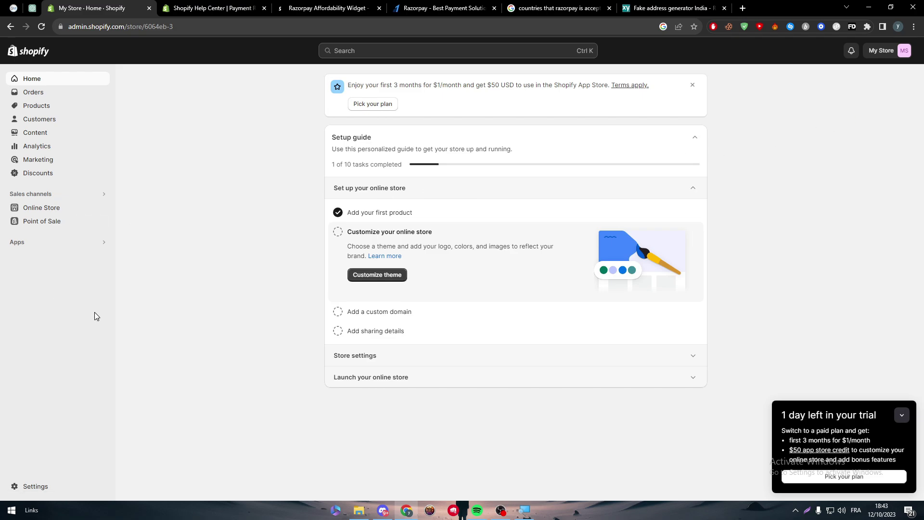
click(30, 487)
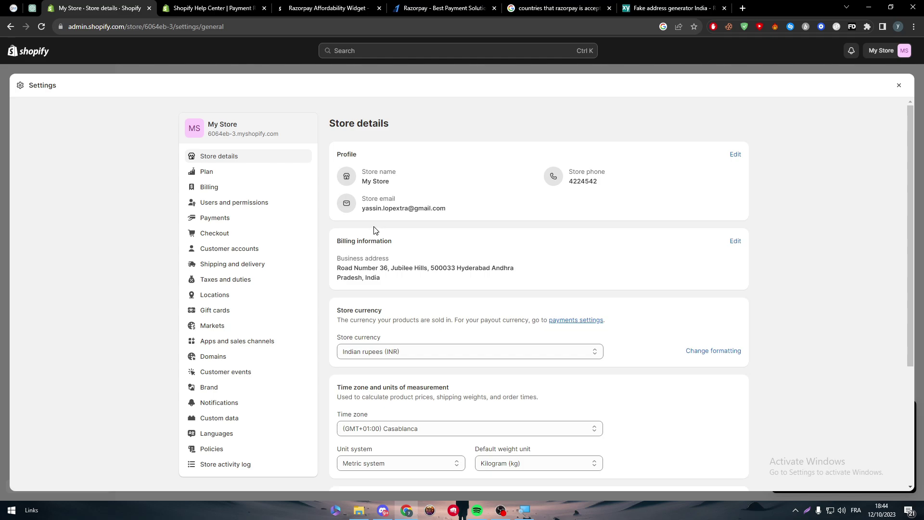
click(240, 222)
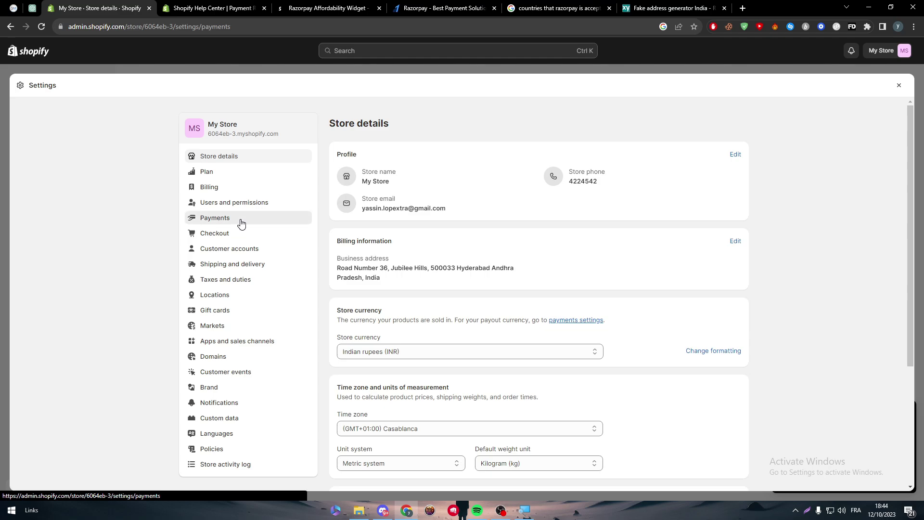
click(898, 85)
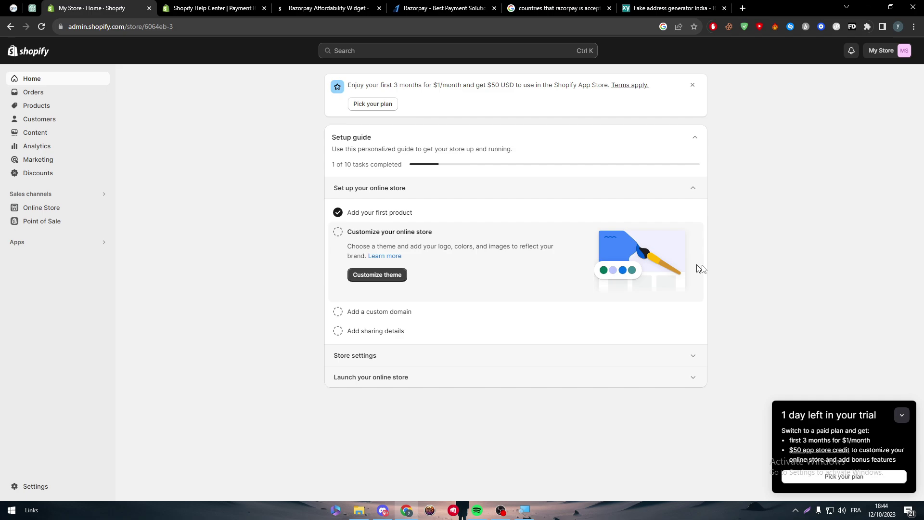
Step: Expand Launch your online store in the Setup guide to reveal Pick a plan and Remove your store password
click(691, 196)
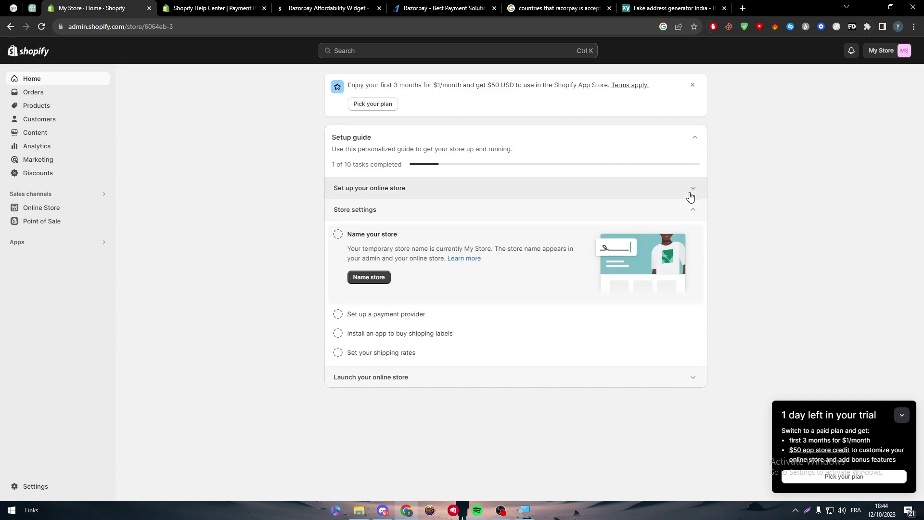
click(691, 195)
click(693, 195)
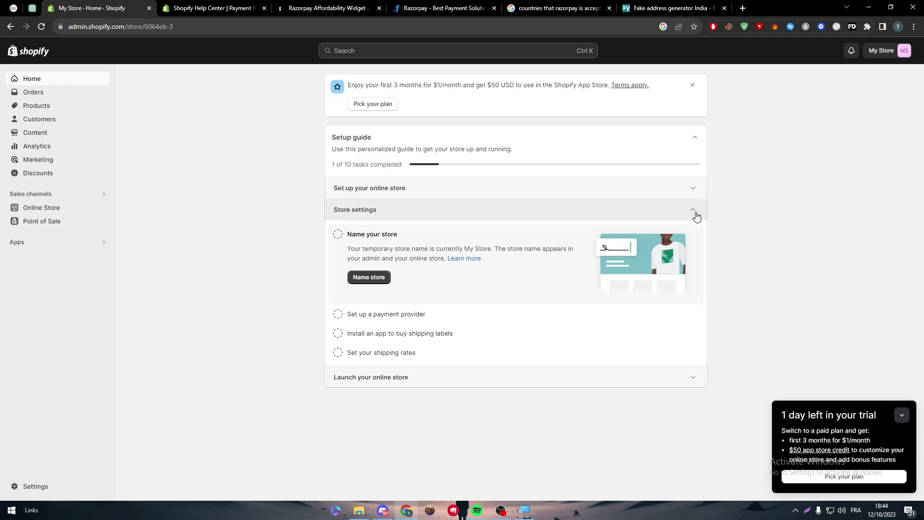
click(697, 215)
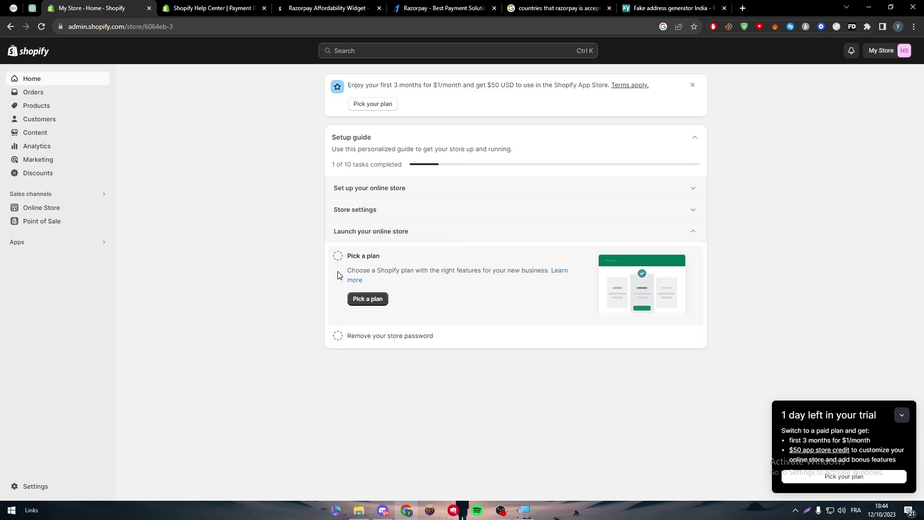
drag(338, 274, 403, 281)
click(403, 281)
Step: Bring the Razorpay Affordability Widget App Store listing to the front and select its title
click(235, 6)
click(320, 7)
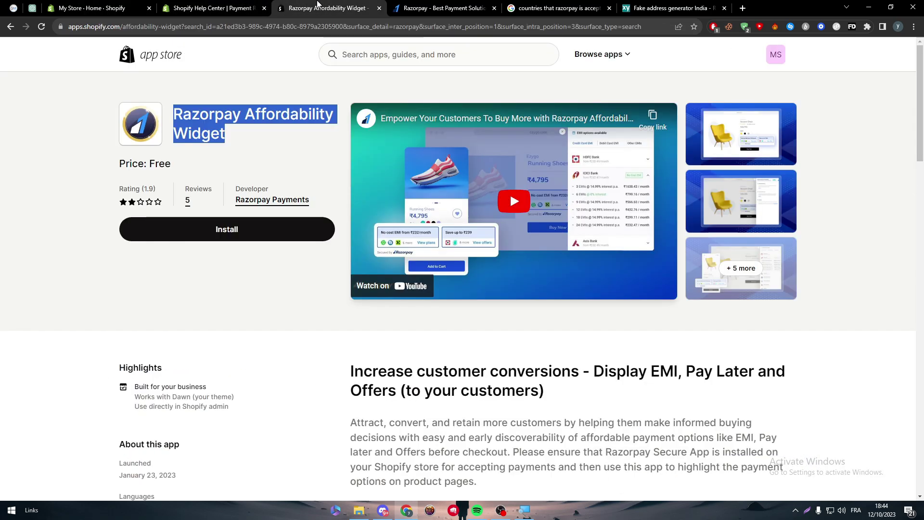
click(206, 116)
triple_click(206, 115)
click(294, 141)
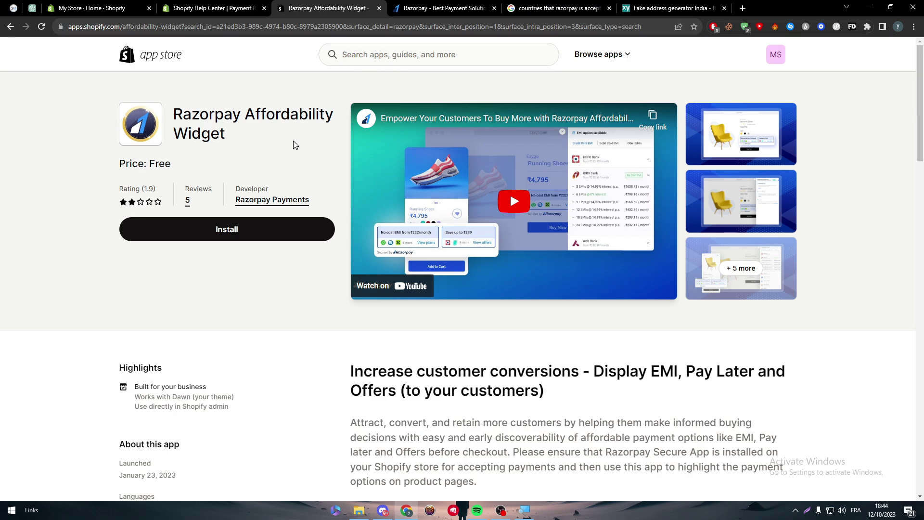